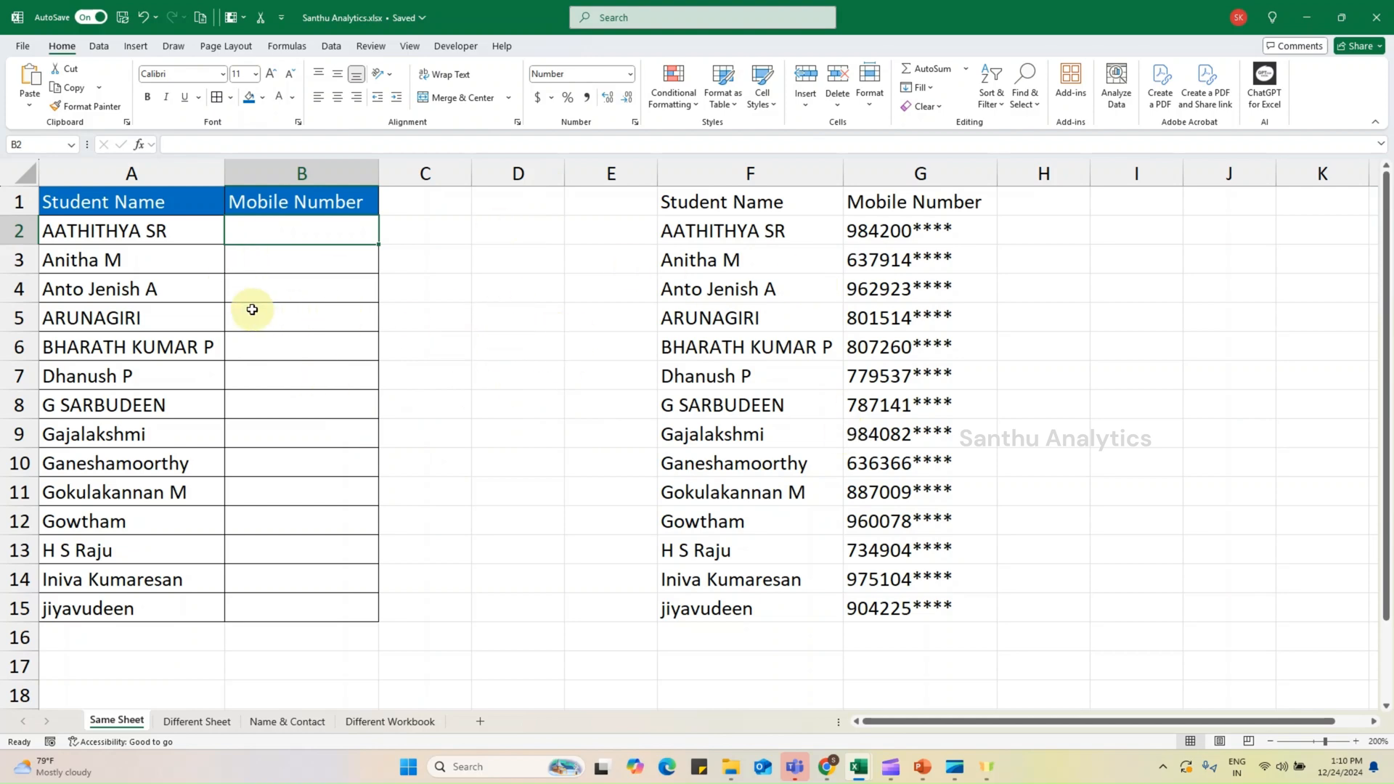
- Look through the Different Sheet, Name & Contact and Different Workbook sheets and the separate contact workbook, and return to the Same Sheet sheet
{"action": "left_click", "coordinate": [216, 721]}
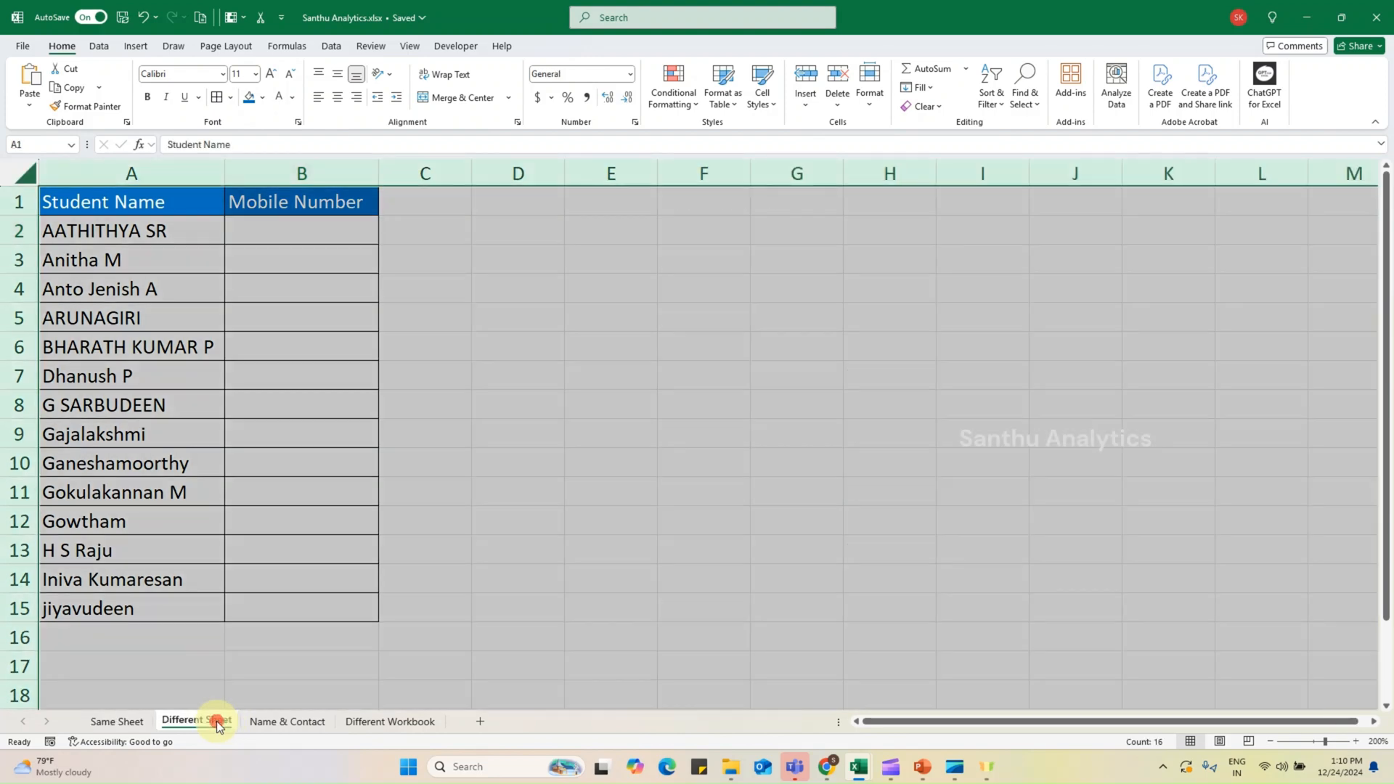
{"action": "left_click", "coordinate": [288, 721]}
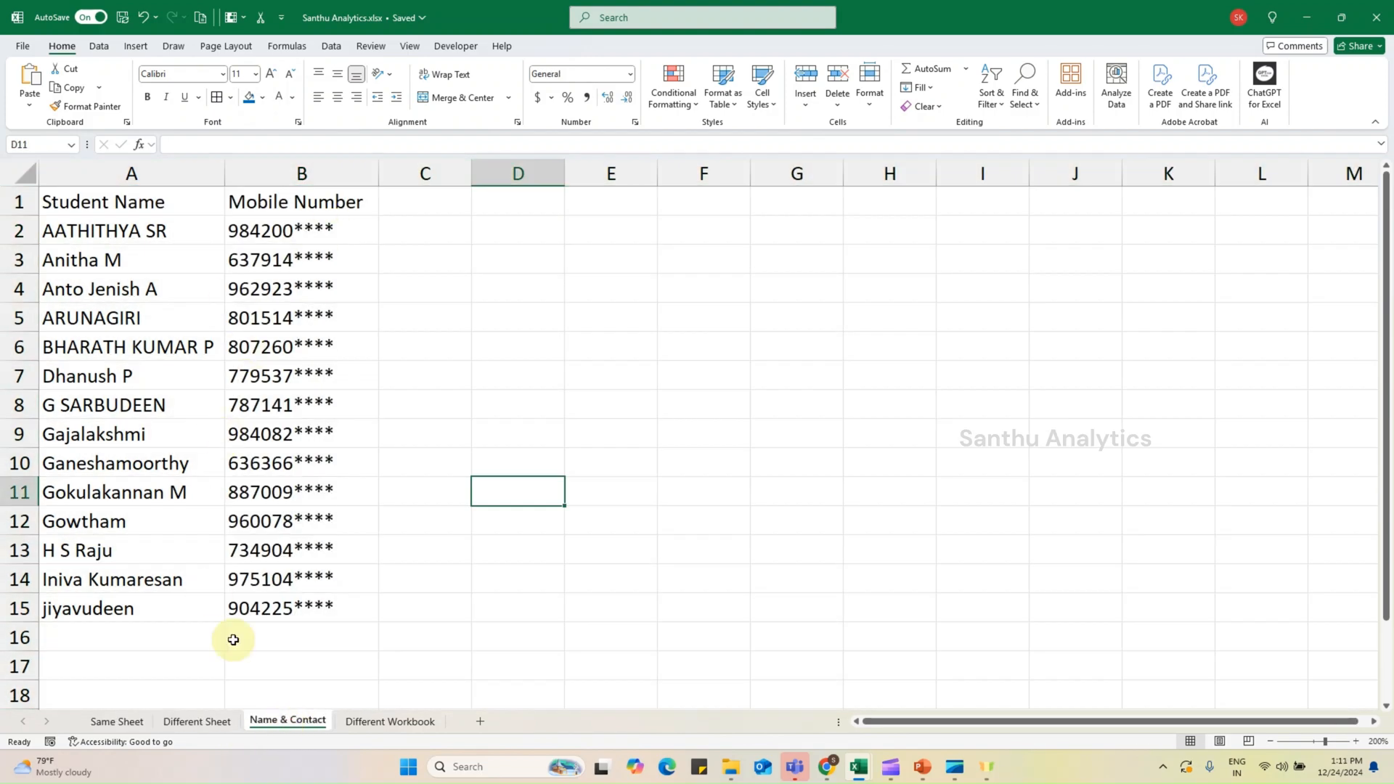
{"action": "left_click", "coordinate": [213, 719]}
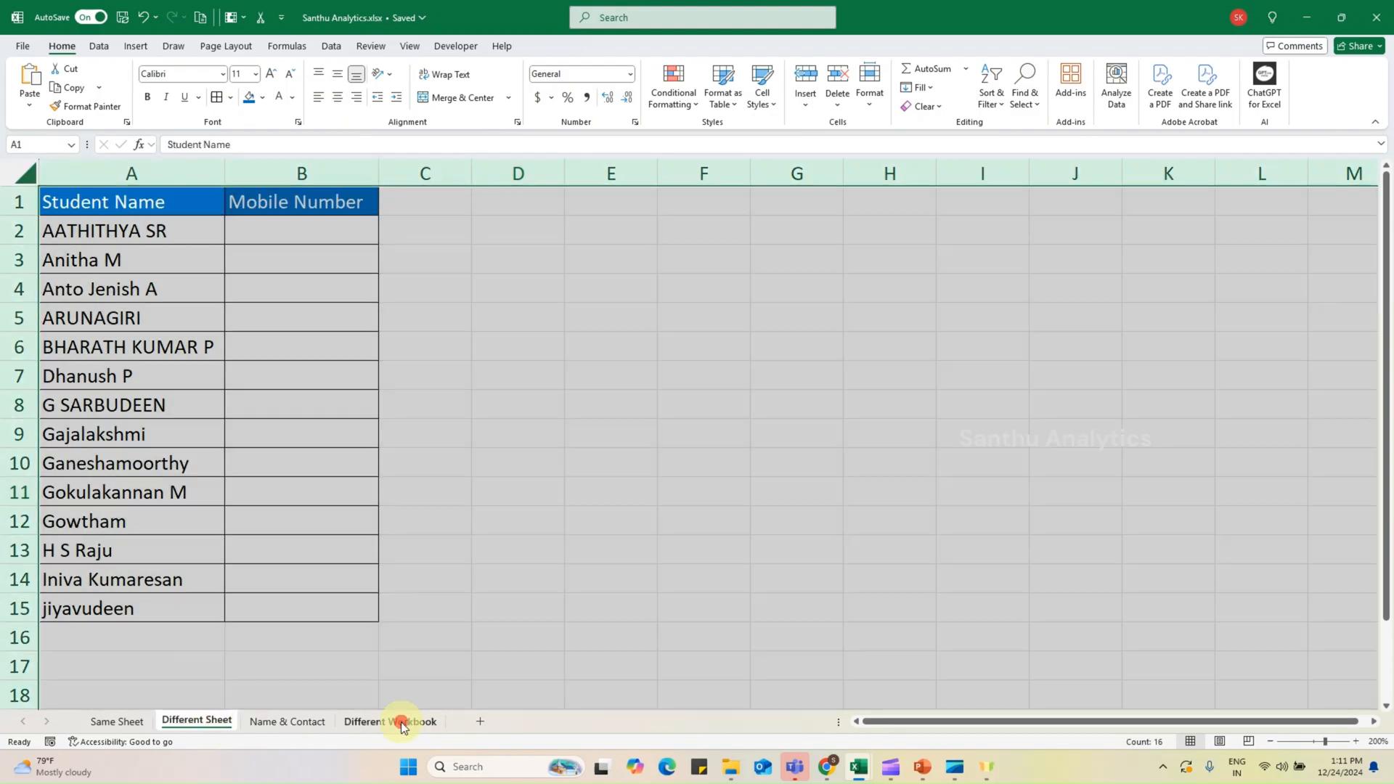
{"action": "left_click", "coordinate": [405, 721]}
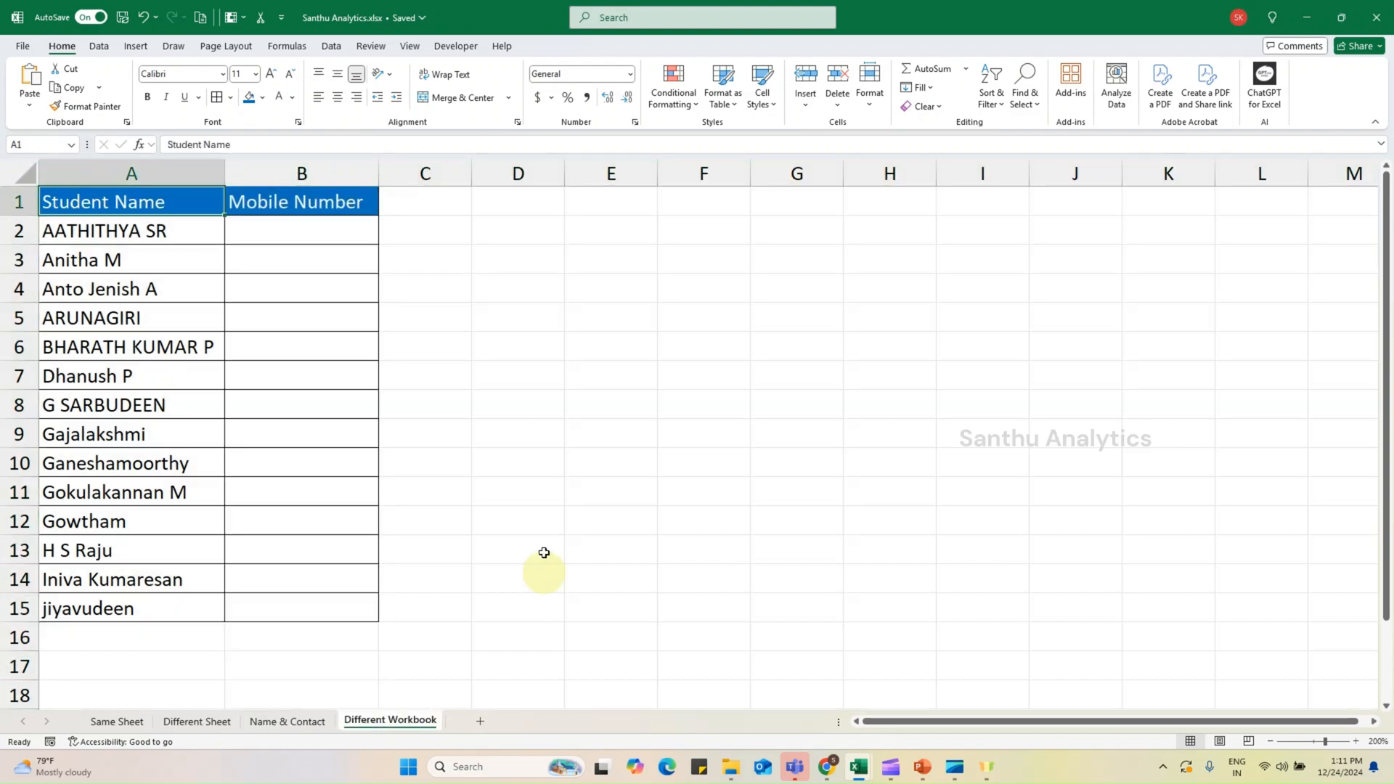
{"action": "left_click", "coordinate": [859, 766]}
{"action": "left_click", "coordinate": [924, 694]}
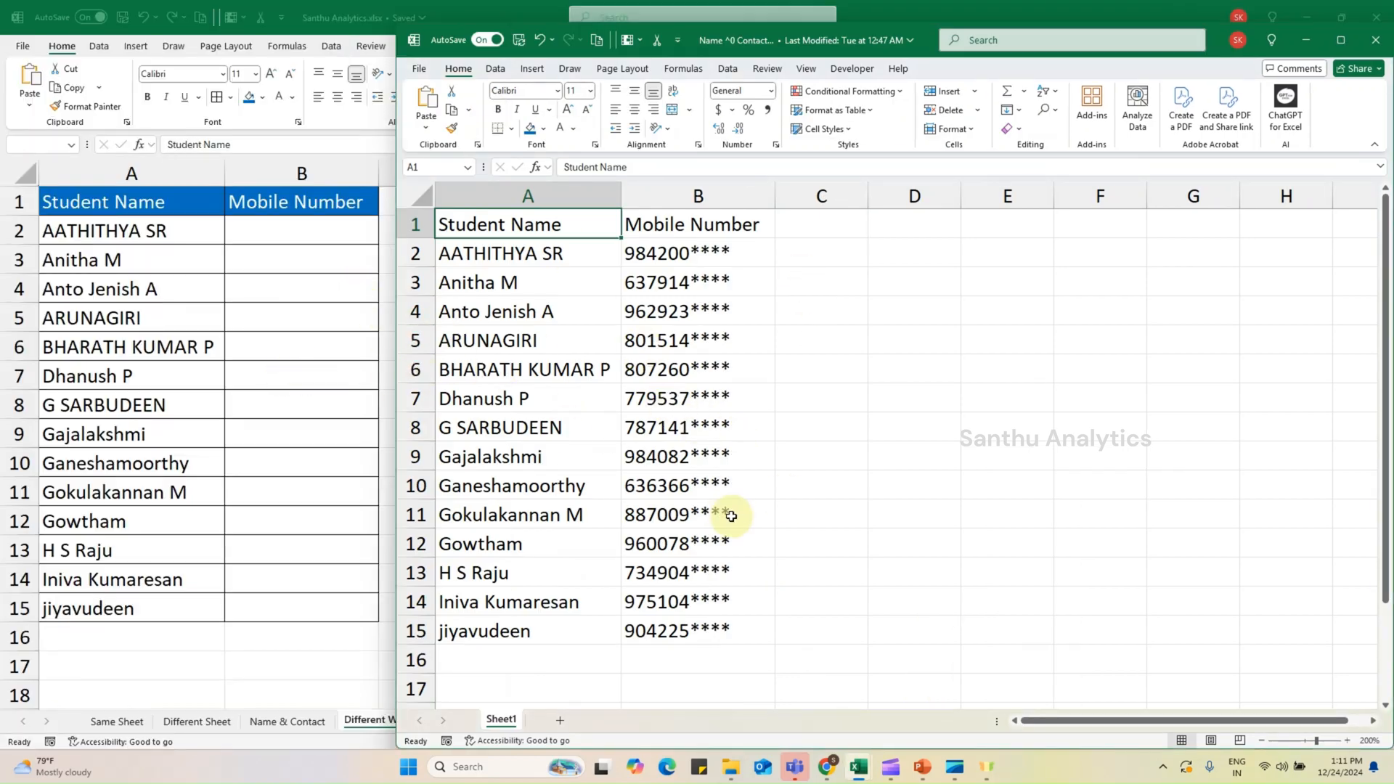
{"action": "left_click", "coordinate": [276, 494]}
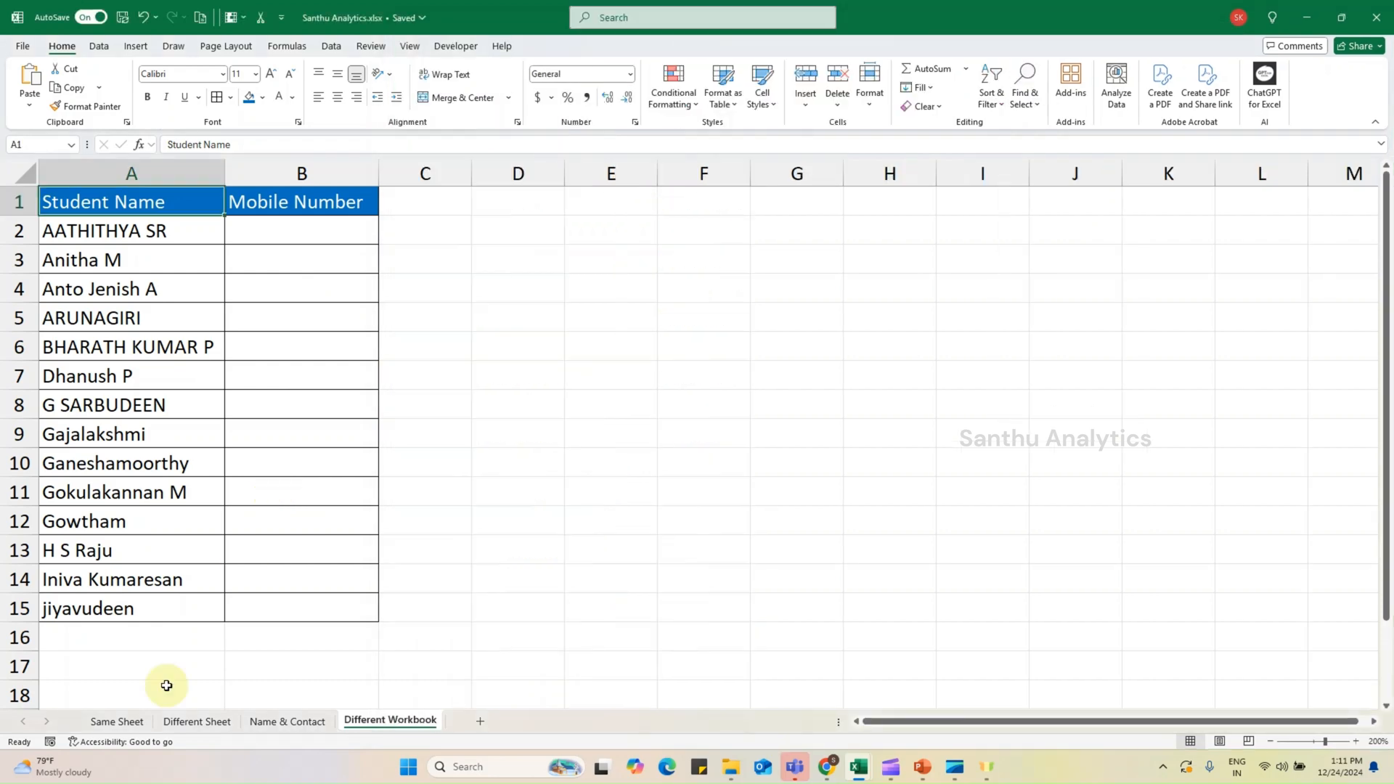
{"action": "left_click", "coordinate": [116, 721]}
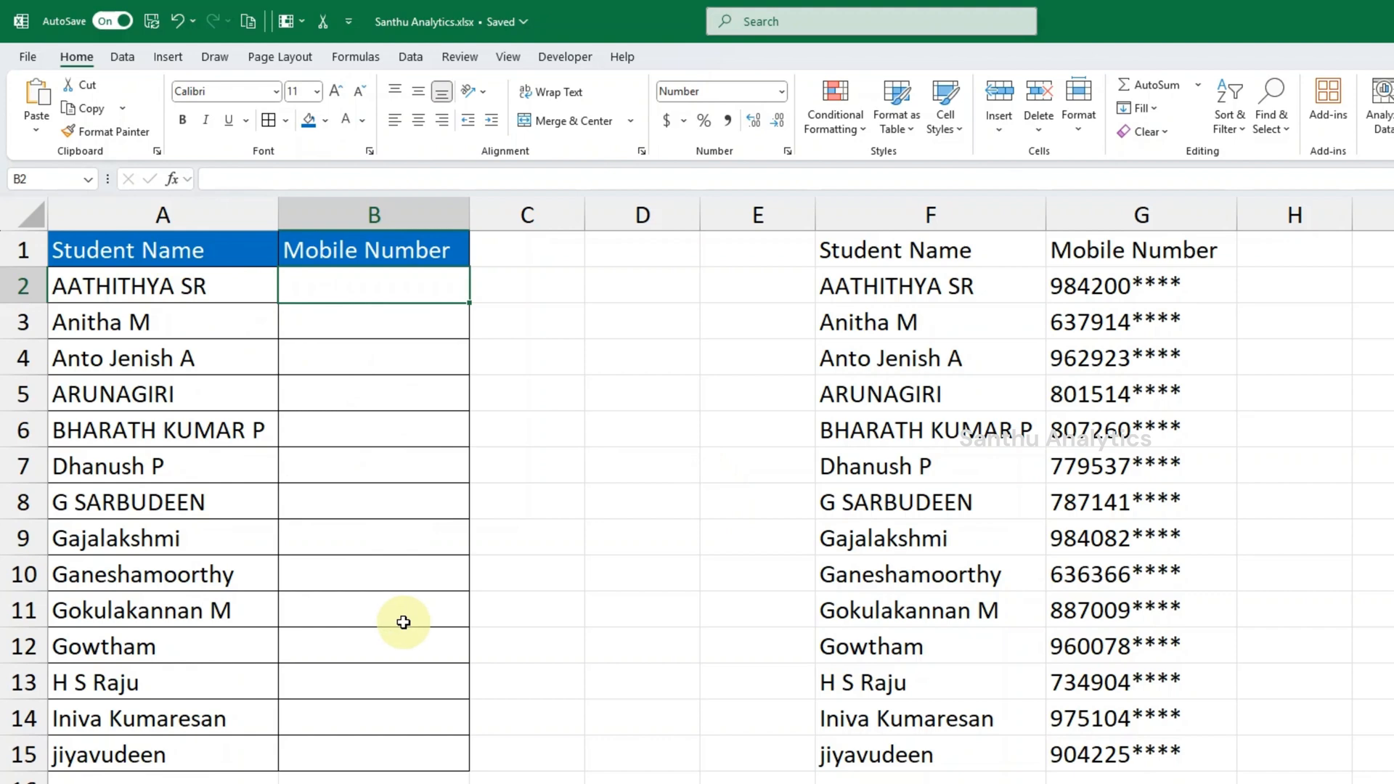
- Try manually copying the mobile number from G12 into B12, and clear B12 again
{"action": "left_click", "coordinate": [954, 273]}
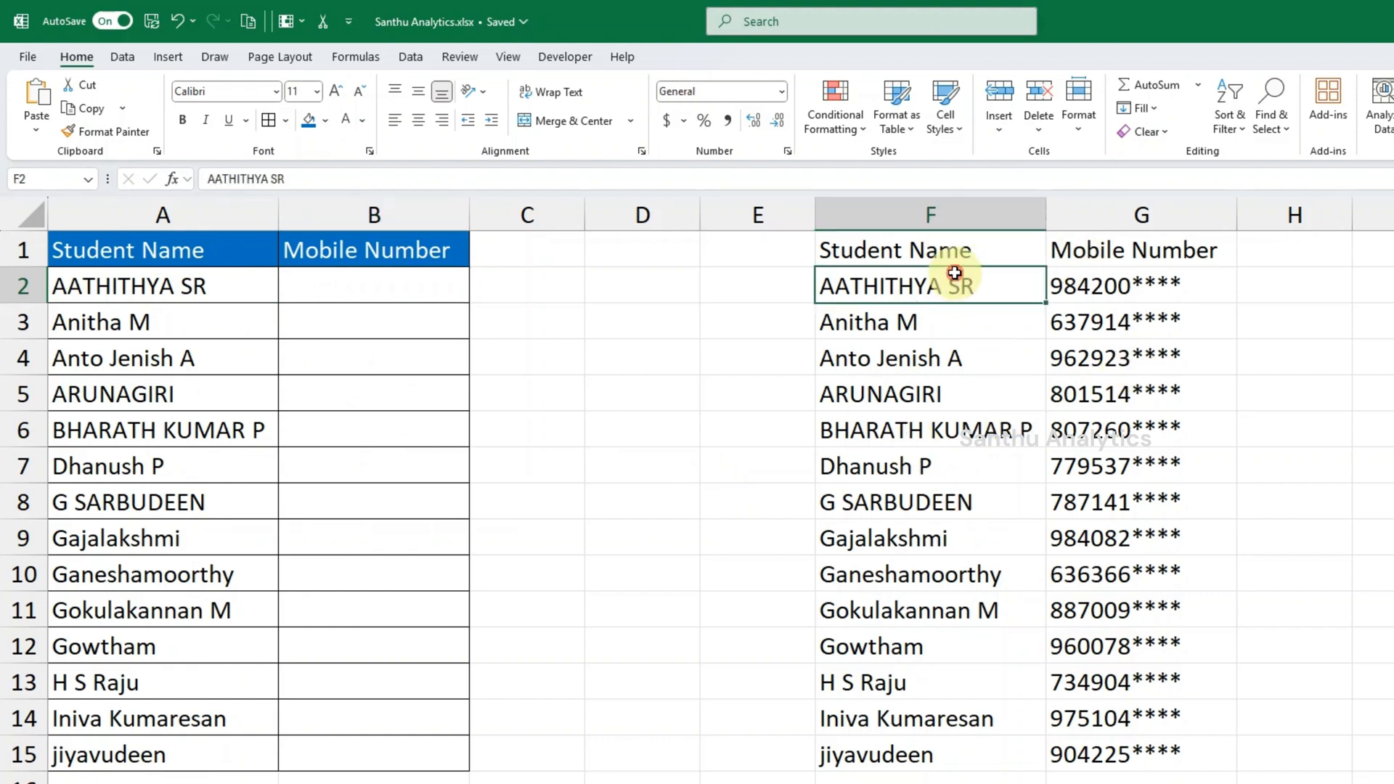
{"action": "left_click", "coordinate": [263, 275]}
{"action": "key", "text": "ctrl+c"}
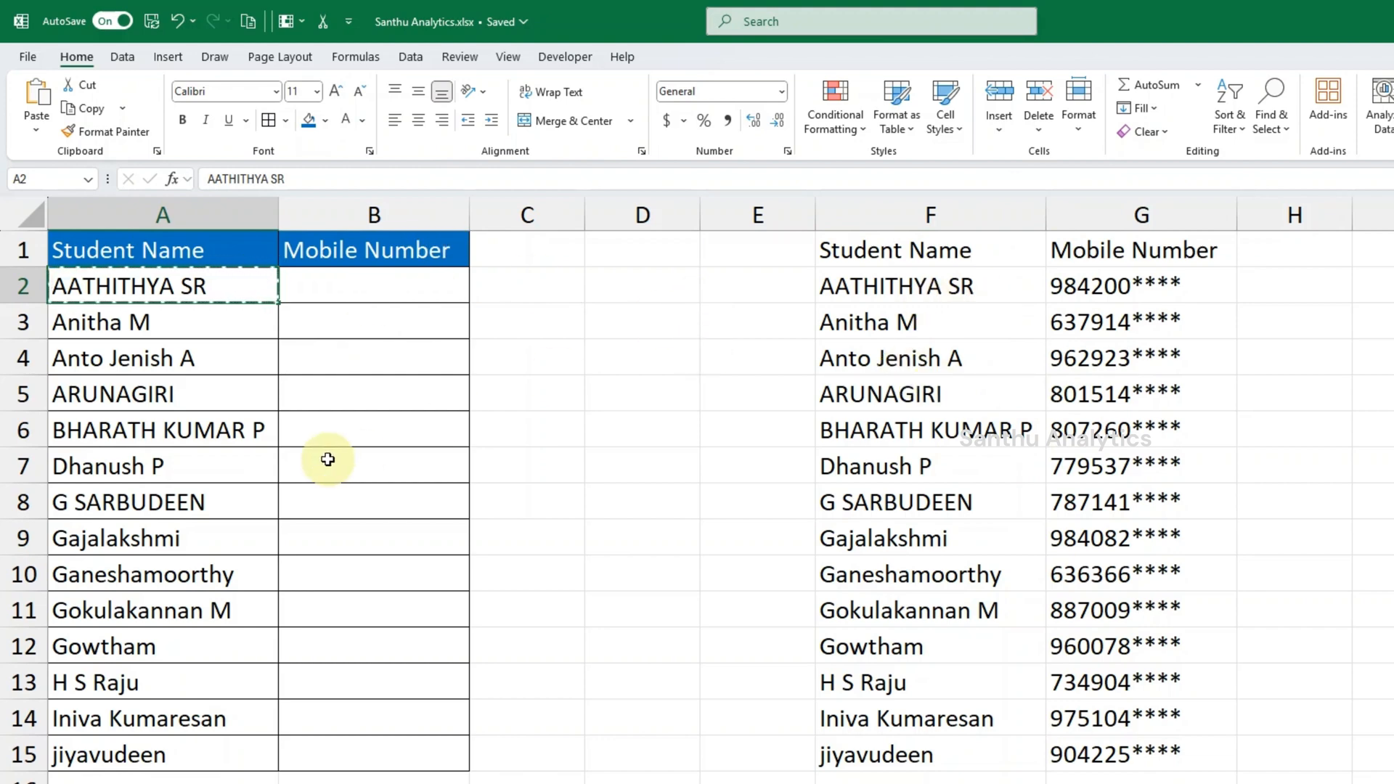
{"action": "left_click", "coordinate": [161, 645]}
{"action": "key", "text": "ctrl+c"}
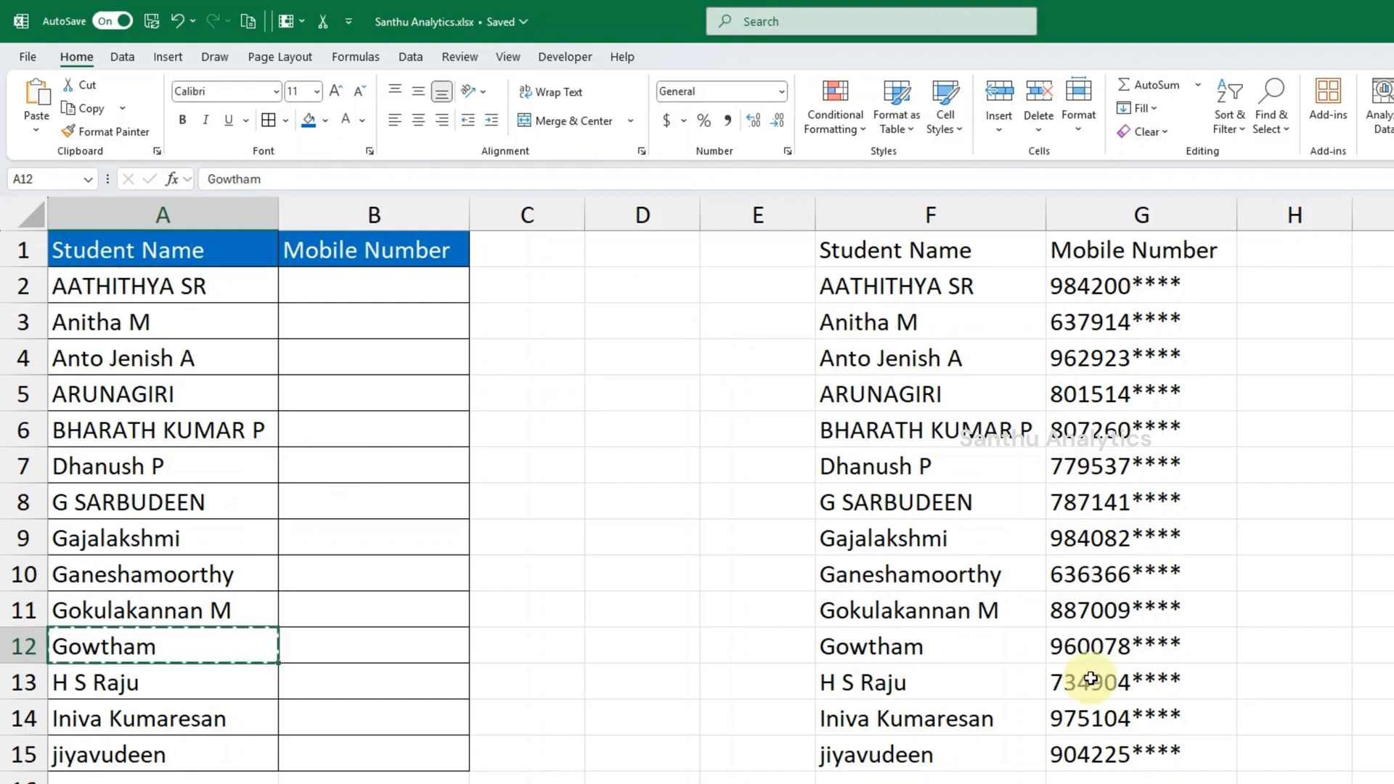
{"action": "left_click", "coordinate": [1110, 645]}
{"action": "key", "text": "ctrl+c"}
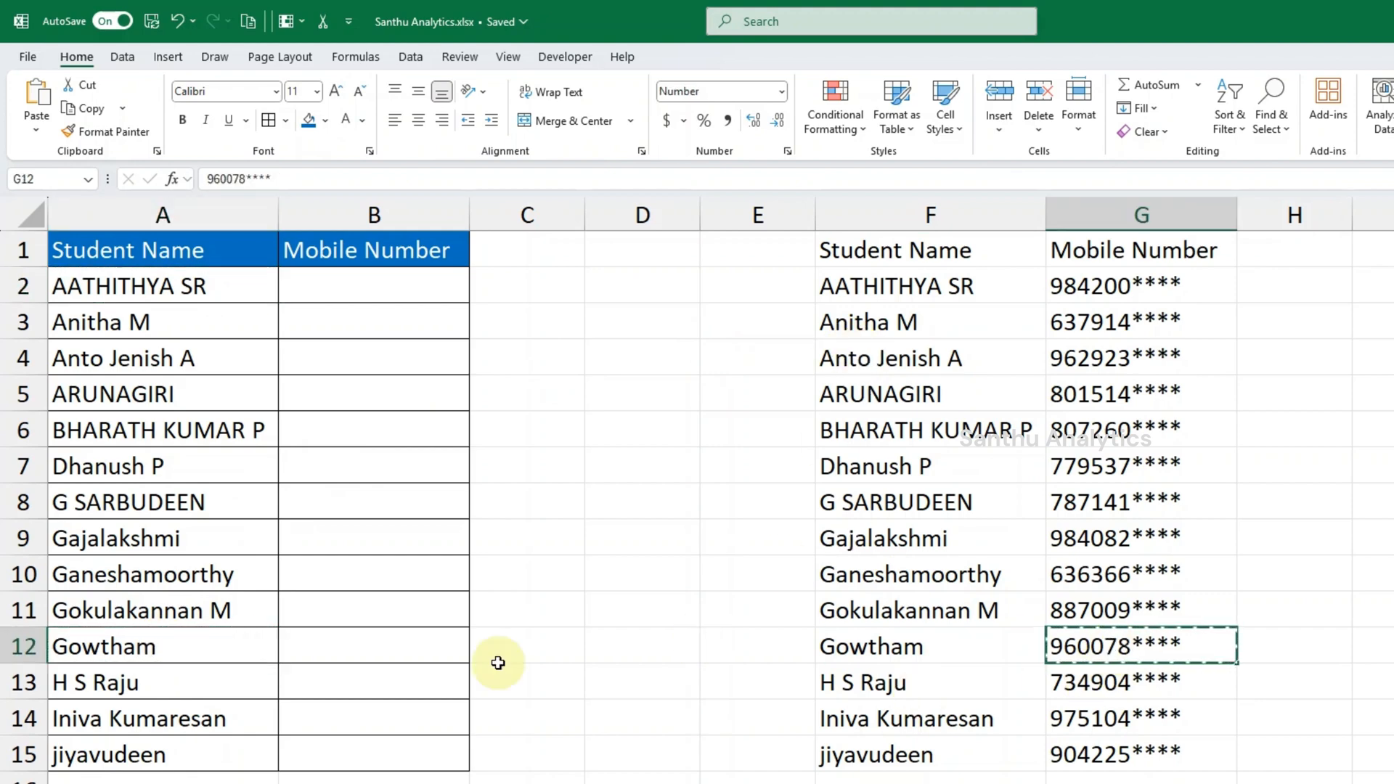
{"action": "key", "text": "ctrl+v"}
{"action": "left_click", "coordinate": [399, 650]}
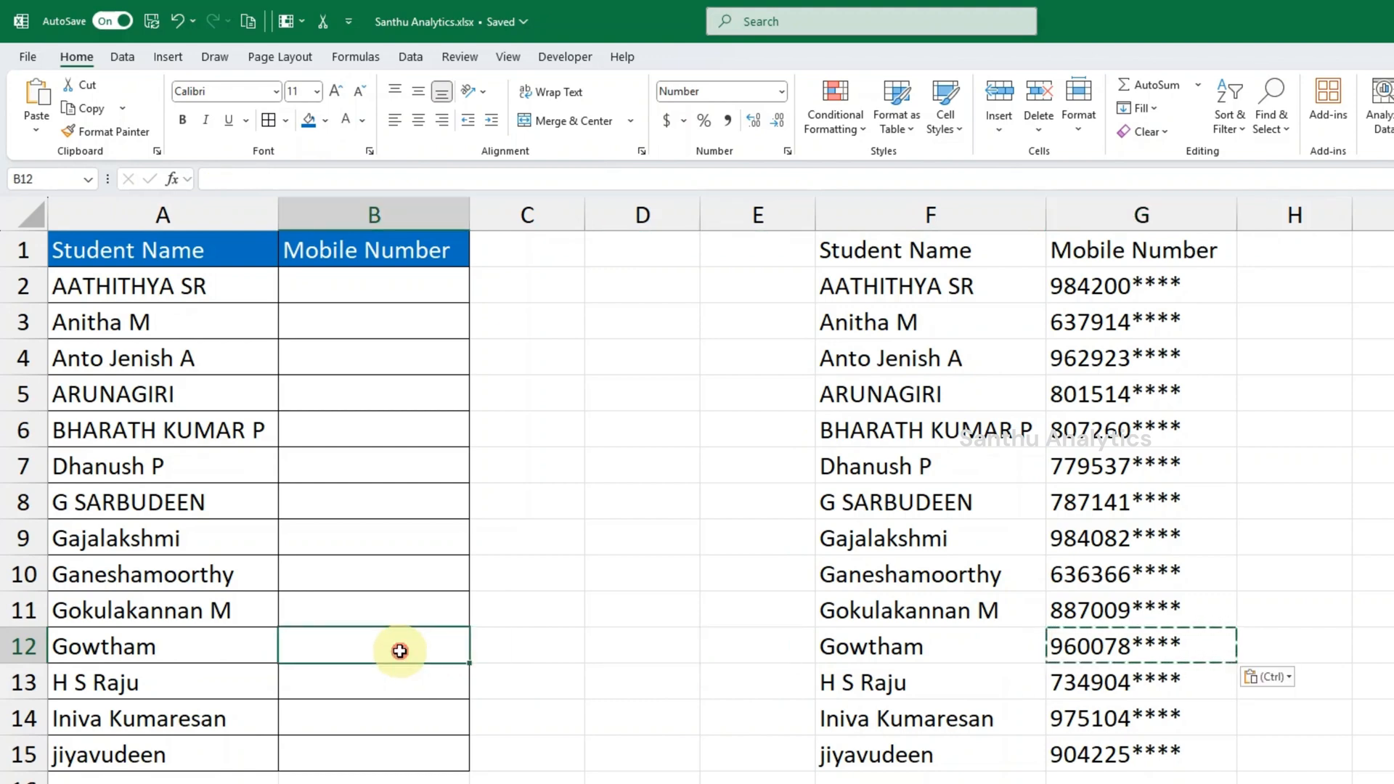
{"action": "key", "text": "ctrl+v"}
{"action": "key", "text": "Delete"}
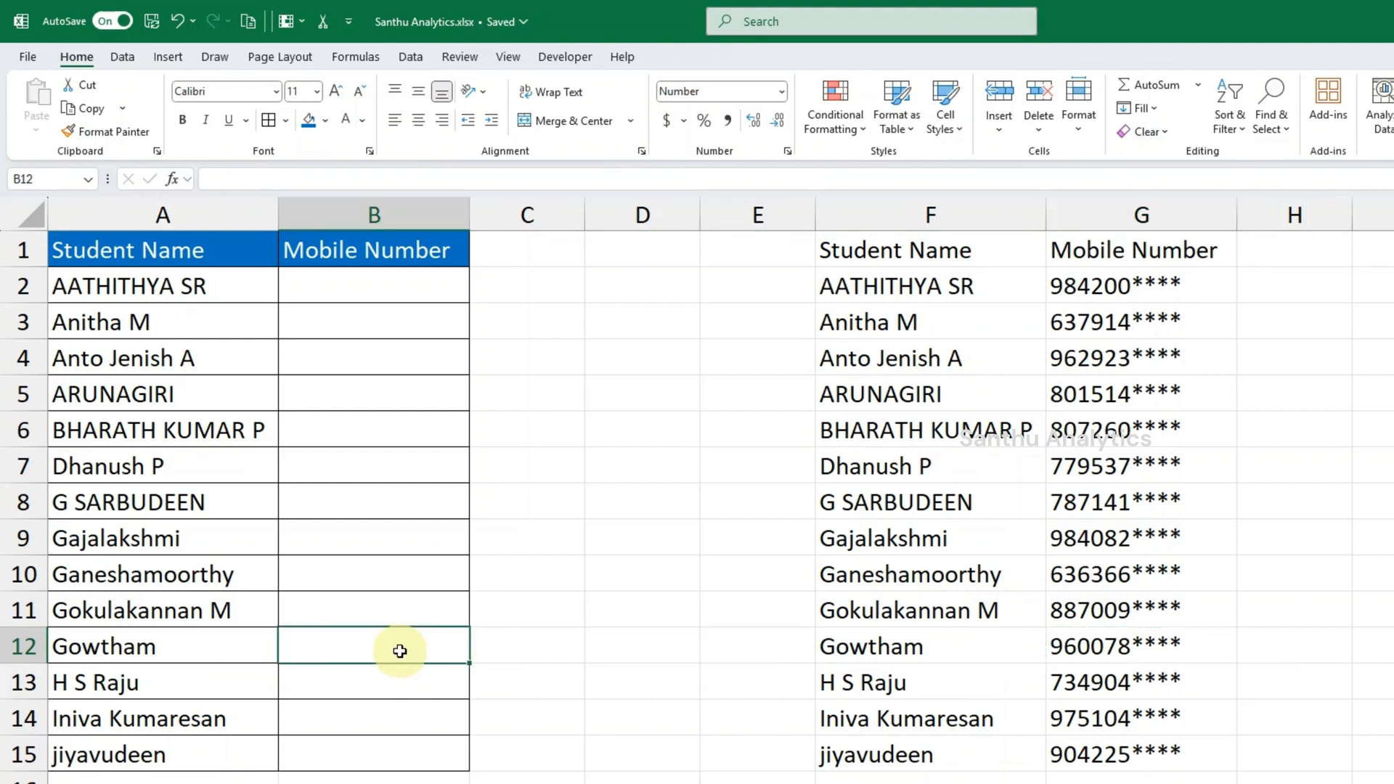
- Begin a VLOOKUP formula in B2 with A2 as the lookup value and columns F:G as the table array
{"action": "left_click", "coordinate": [420, 300]}
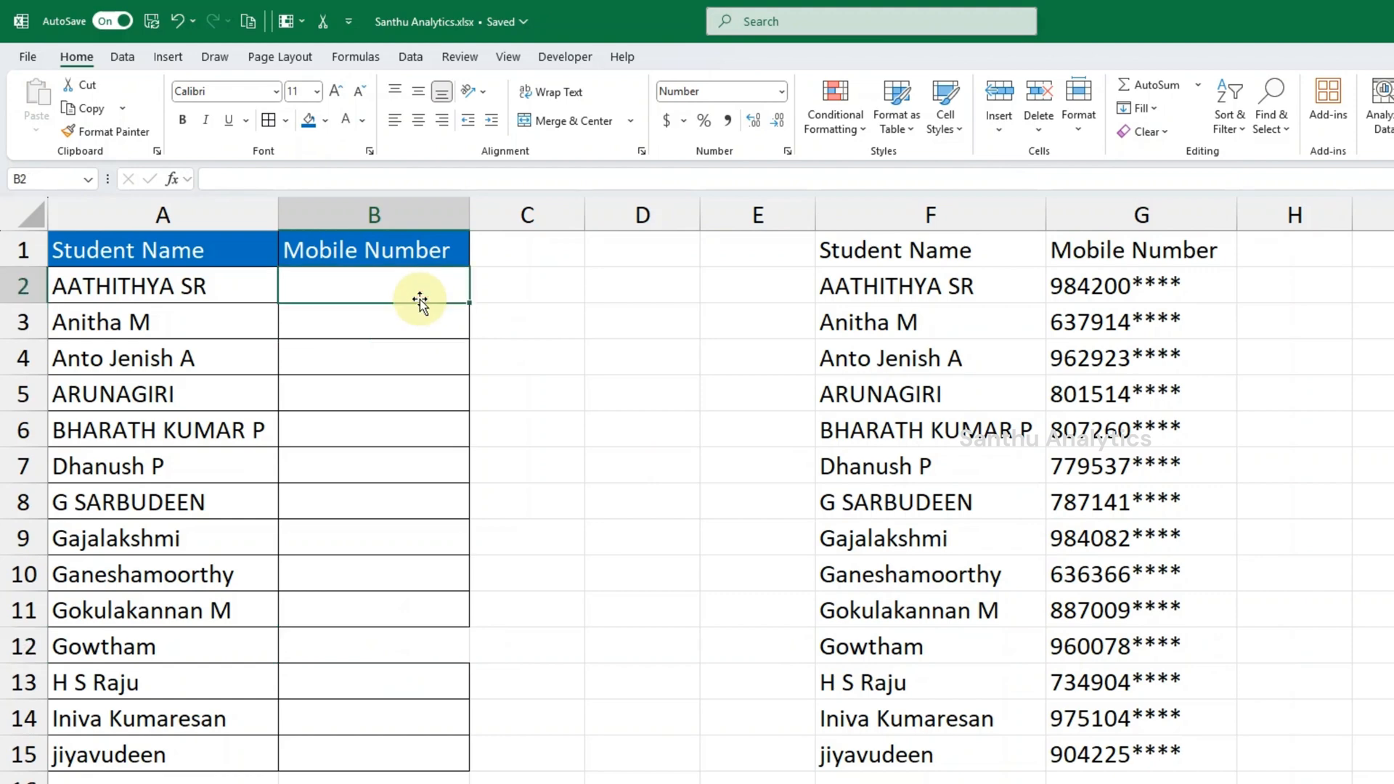
{"action": "type", "text": "="}
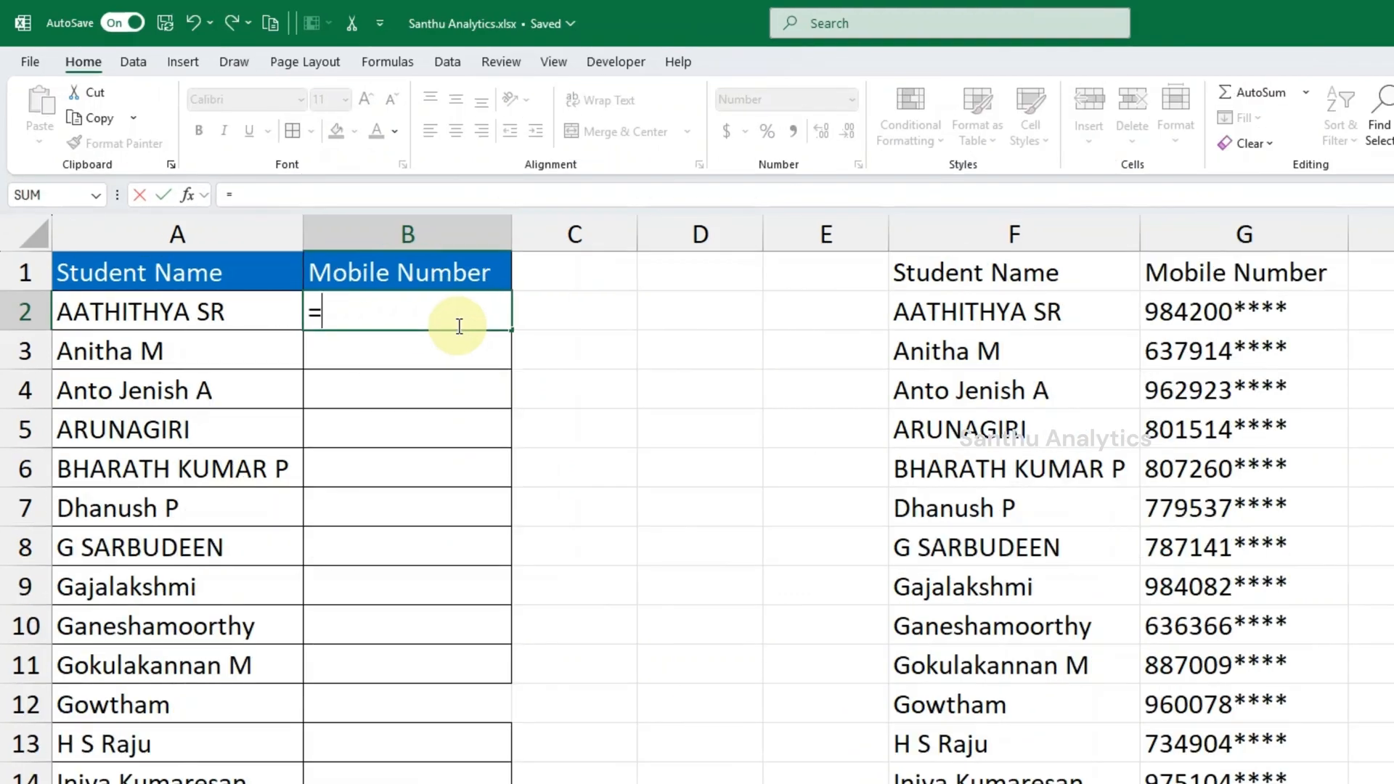
{"action": "type", "text": "VLO"}
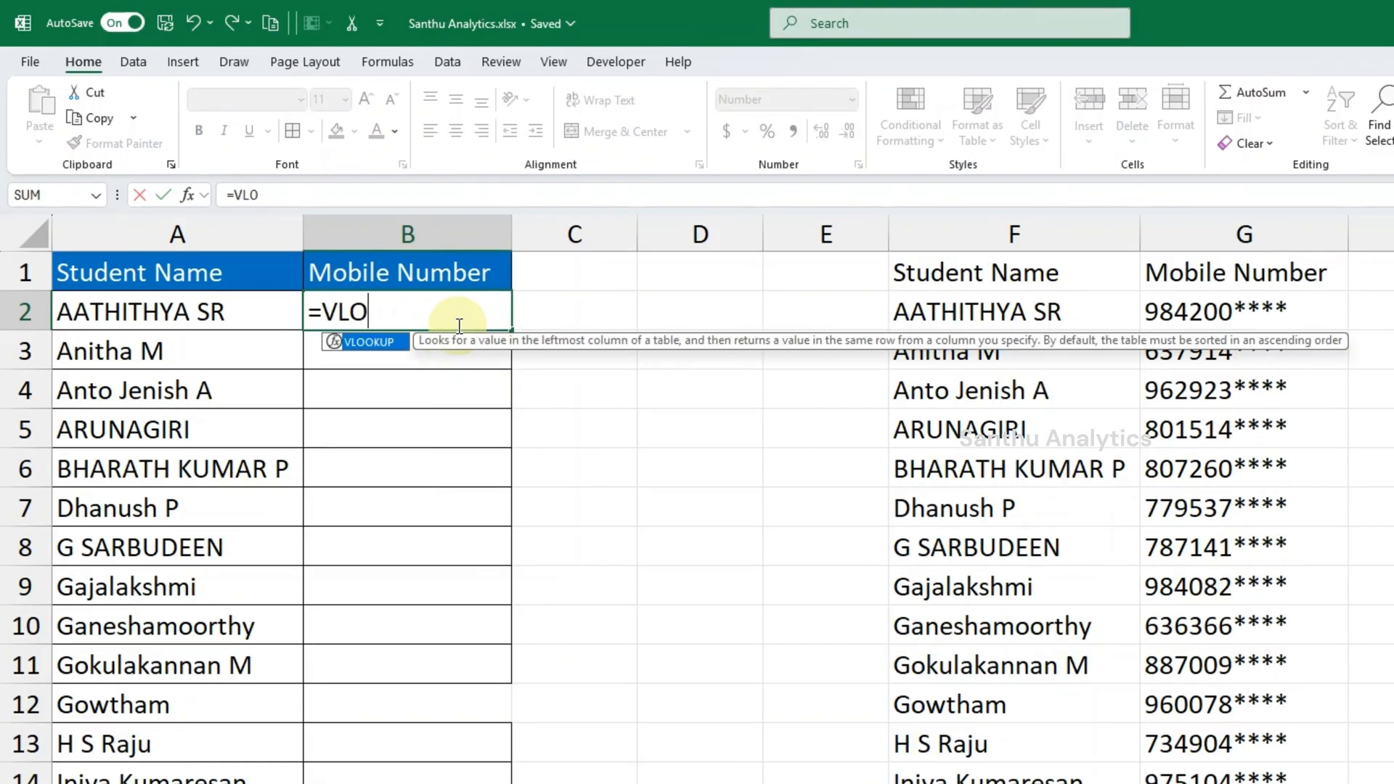
{"action": "double_click", "coordinate": [404, 343]}
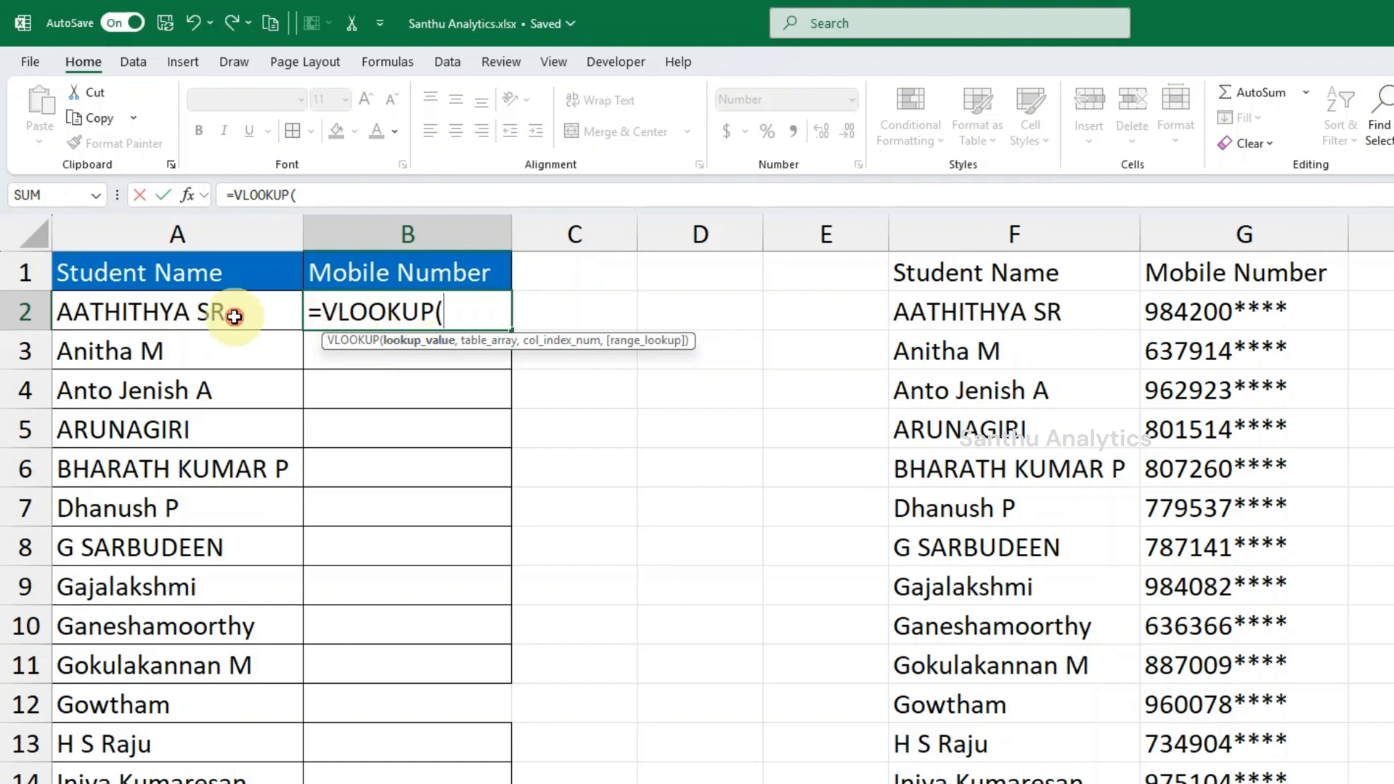
{"action": "left_click", "coordinate": [234, 317]}
{"action": "type", "text": ","}
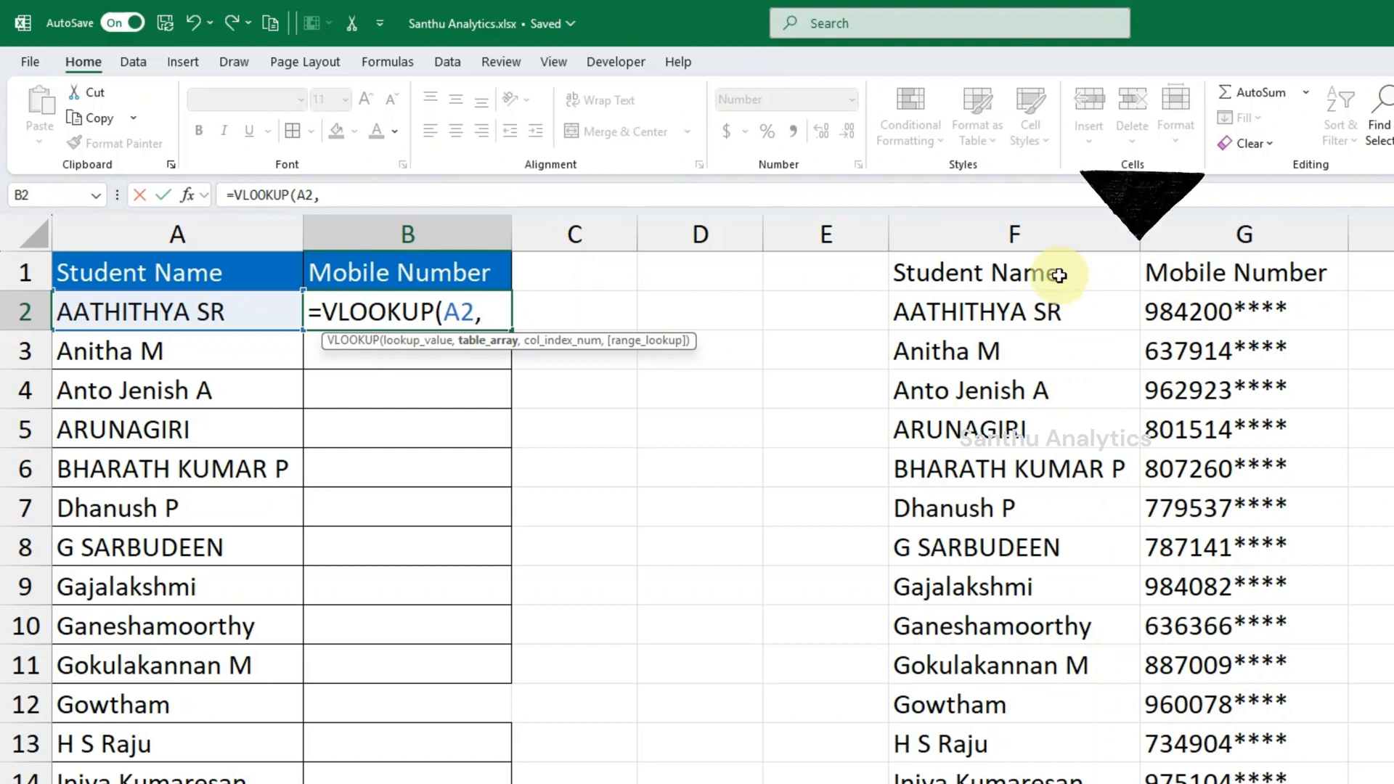
{"action": "left_click", "coordinate": [1056, 233]}
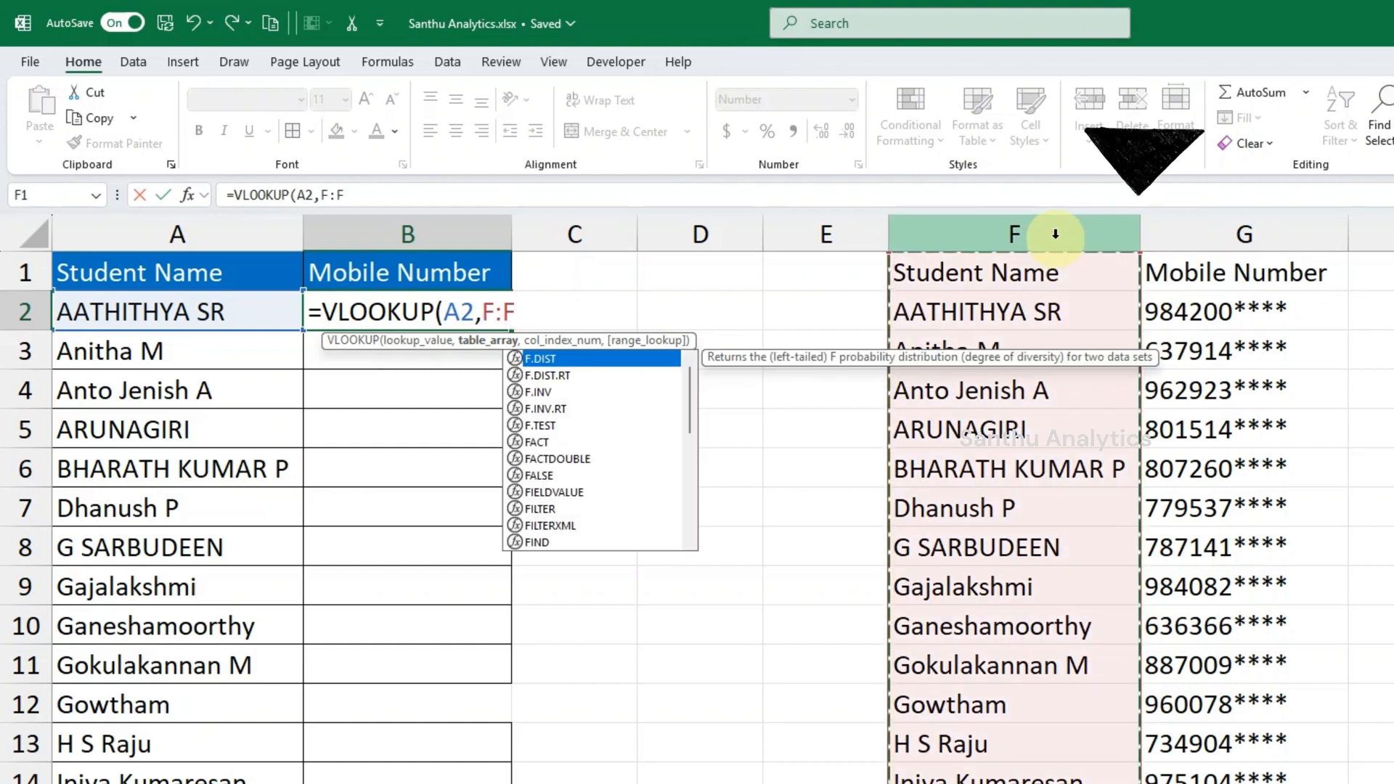
{"action": "left_click", "coordinate": [1148, 227], "text": "shift"}
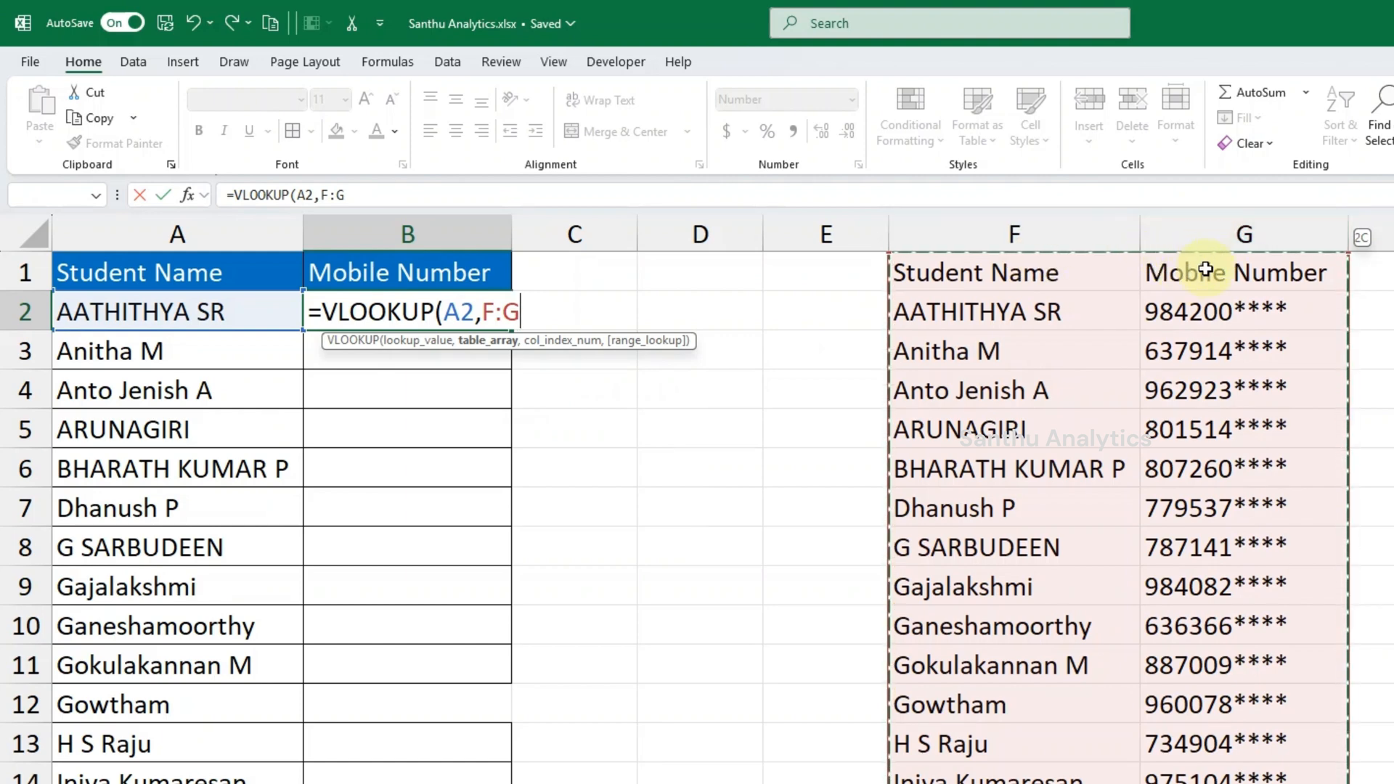
{"action": "left_click", "coordinate": [557, 318]}
{"action": "type", "text": ","}
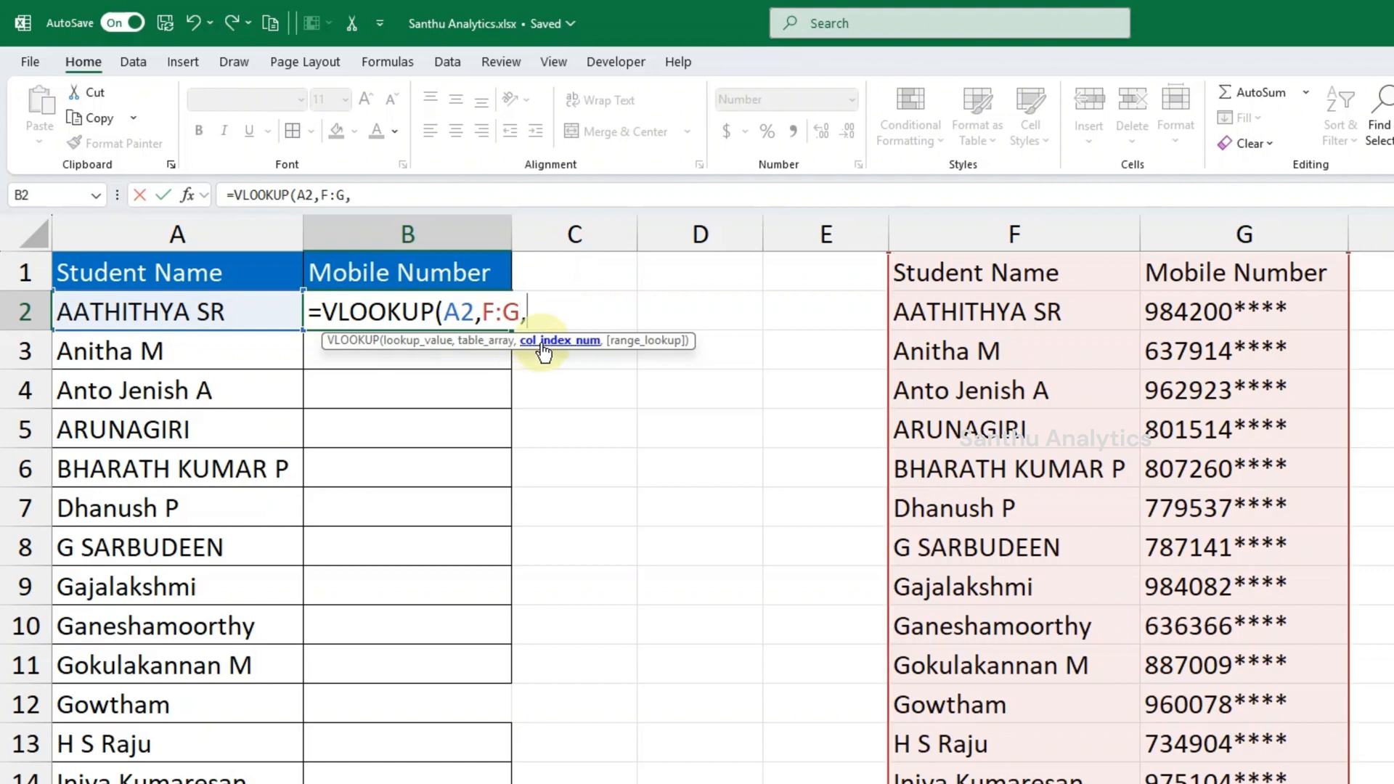
- Complete the B2 formula with column index 2 and exact match 0, giving =VLOOKUP(A2,F:G,2,0)
{"action": "type", "text": "2,"}
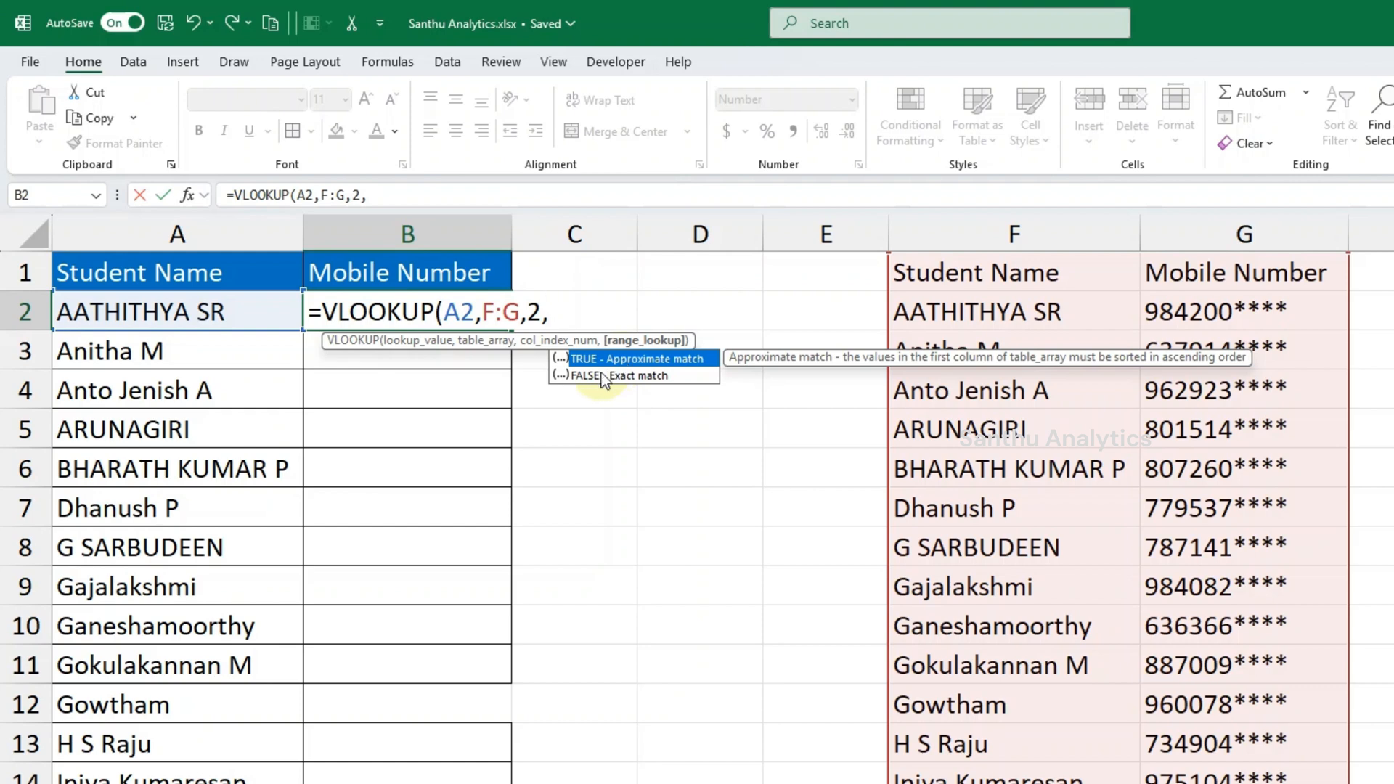
{"action": "type", "text": "0"}
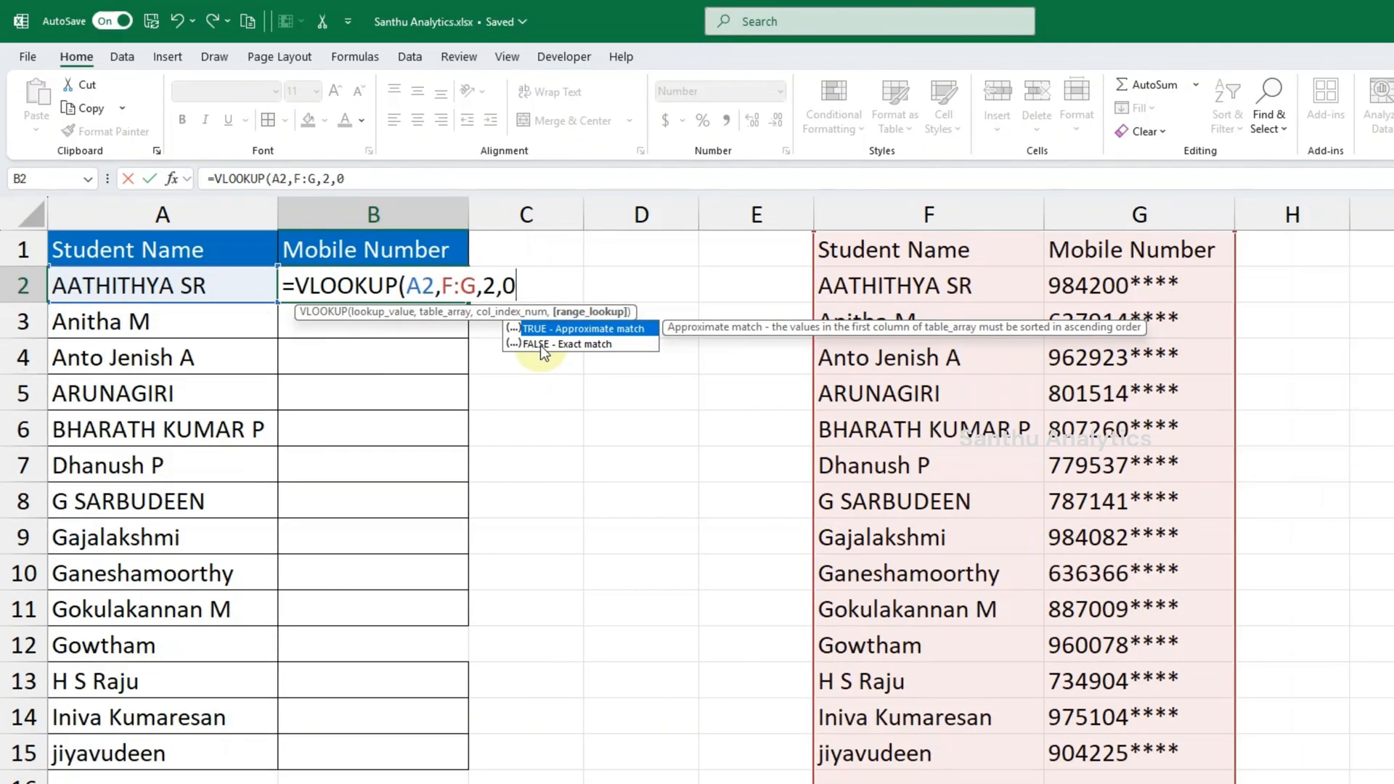
{"action": "type", "text": ")"}
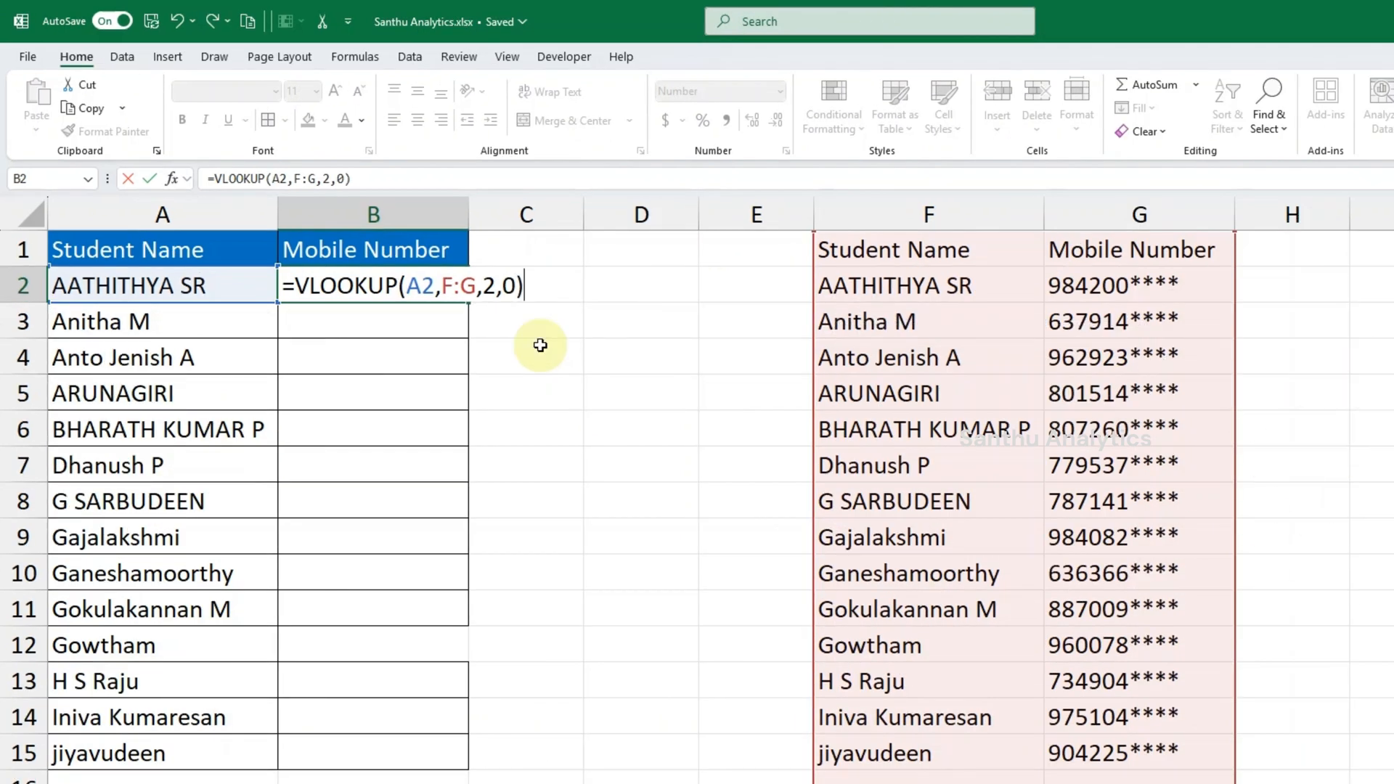
{"action": "key", "text": "Return"}
- Copy the VLOOKUP formula from B2 to B3 and fill it down to B15
{"action": "left_click", "coordinate": [367, 294]}
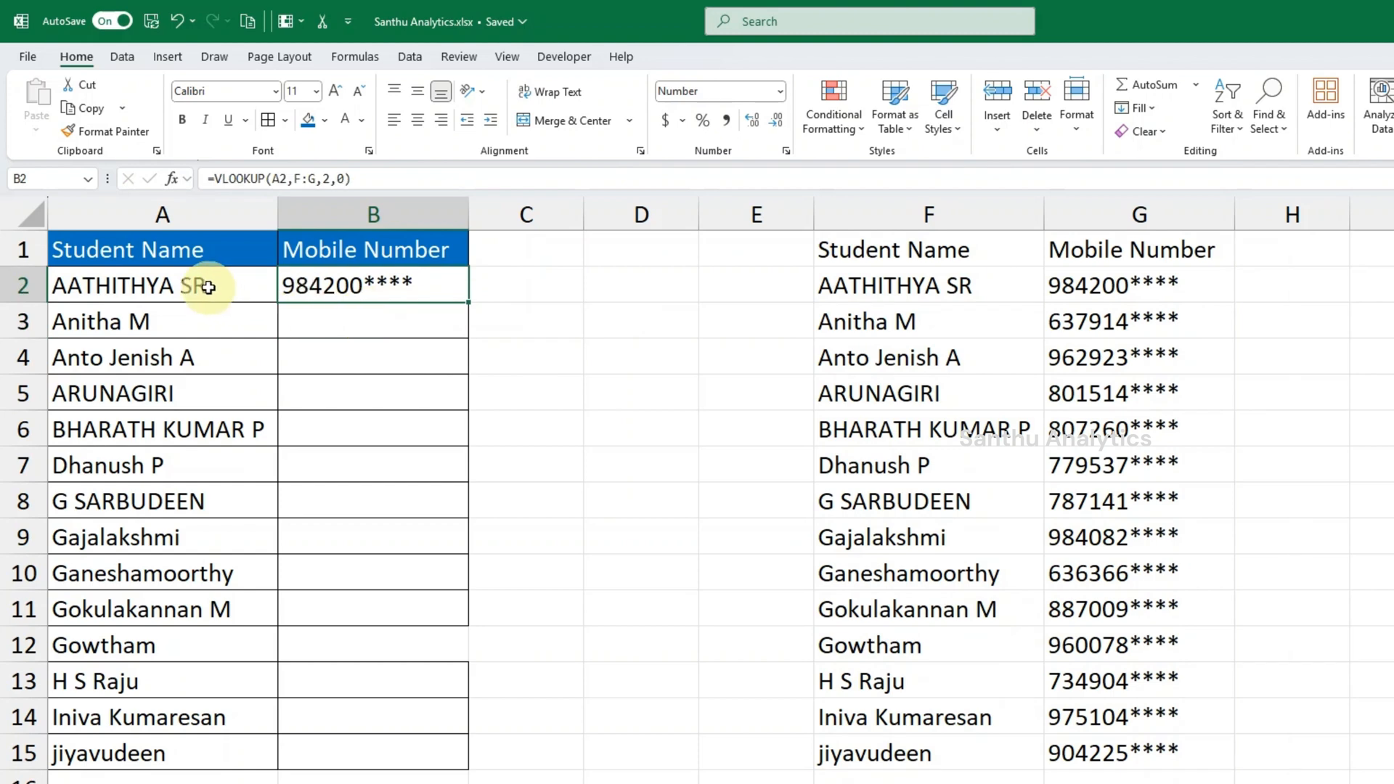
{"action": "left_click", "coordinate": [207, 285]}
{"action": "left_click", "coordinate": [348, 277]}
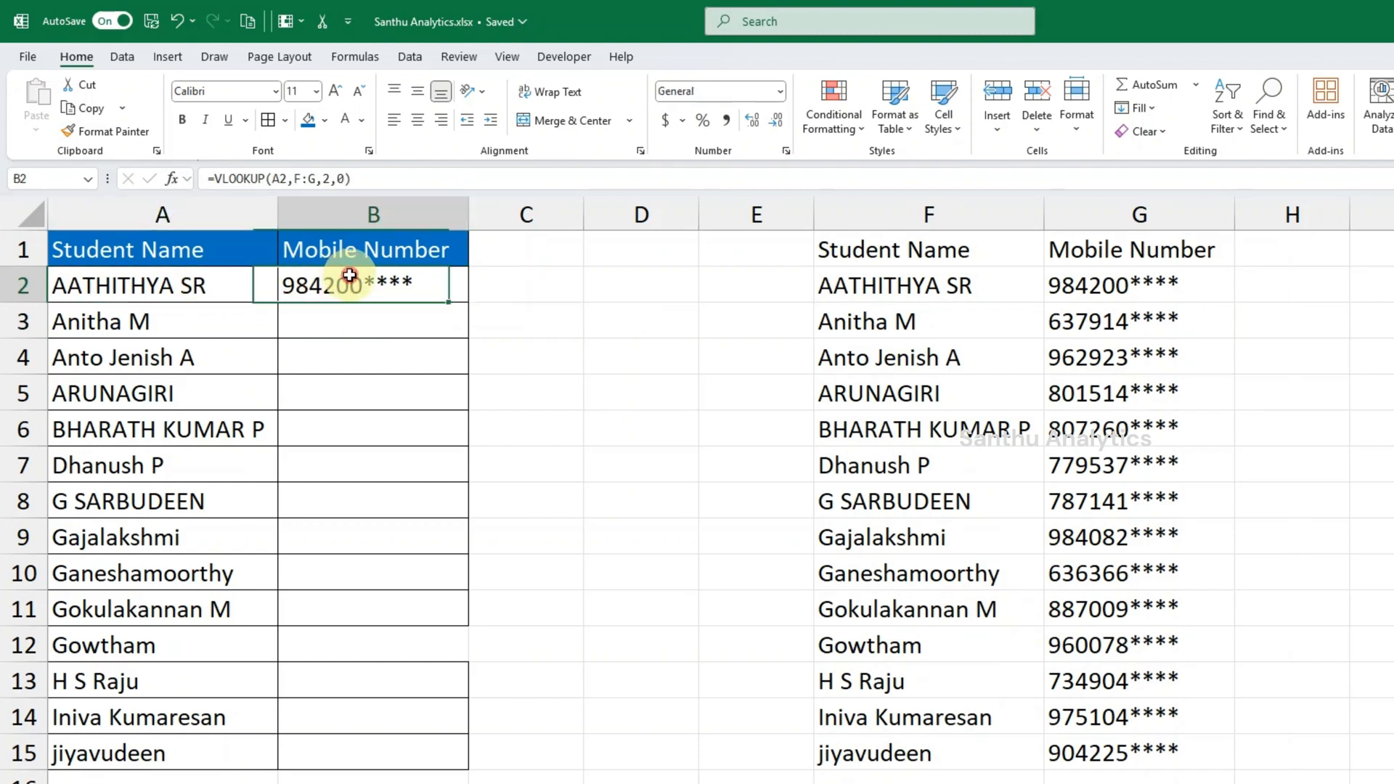
{"action": "left_click", "coordinate": [233, 321]}
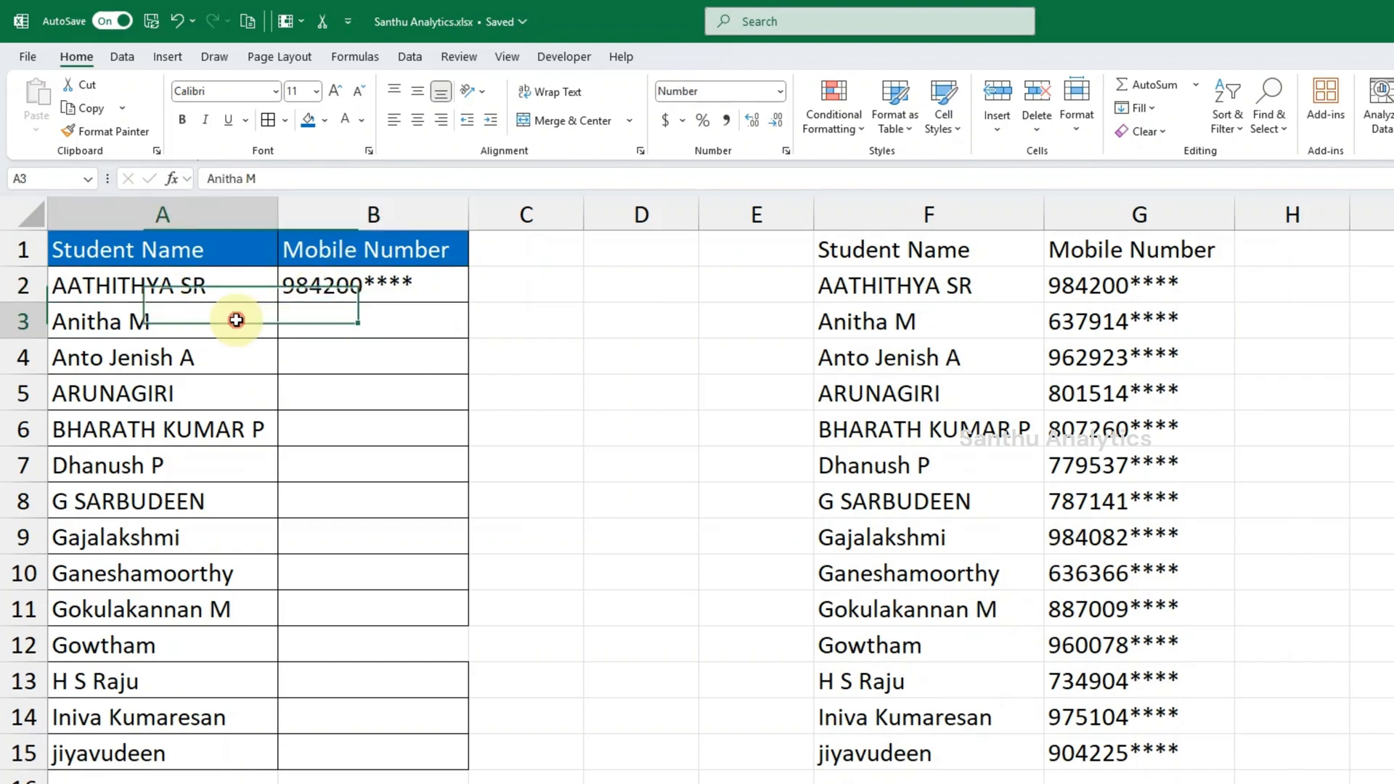
{"action": "left_click", "coordinate": [406, 283]}
{"action": "key", "text": "ctrl+c"}
{"action": "key", "text": "Down"}
{"action": "key", "text": "ctrl+v"}
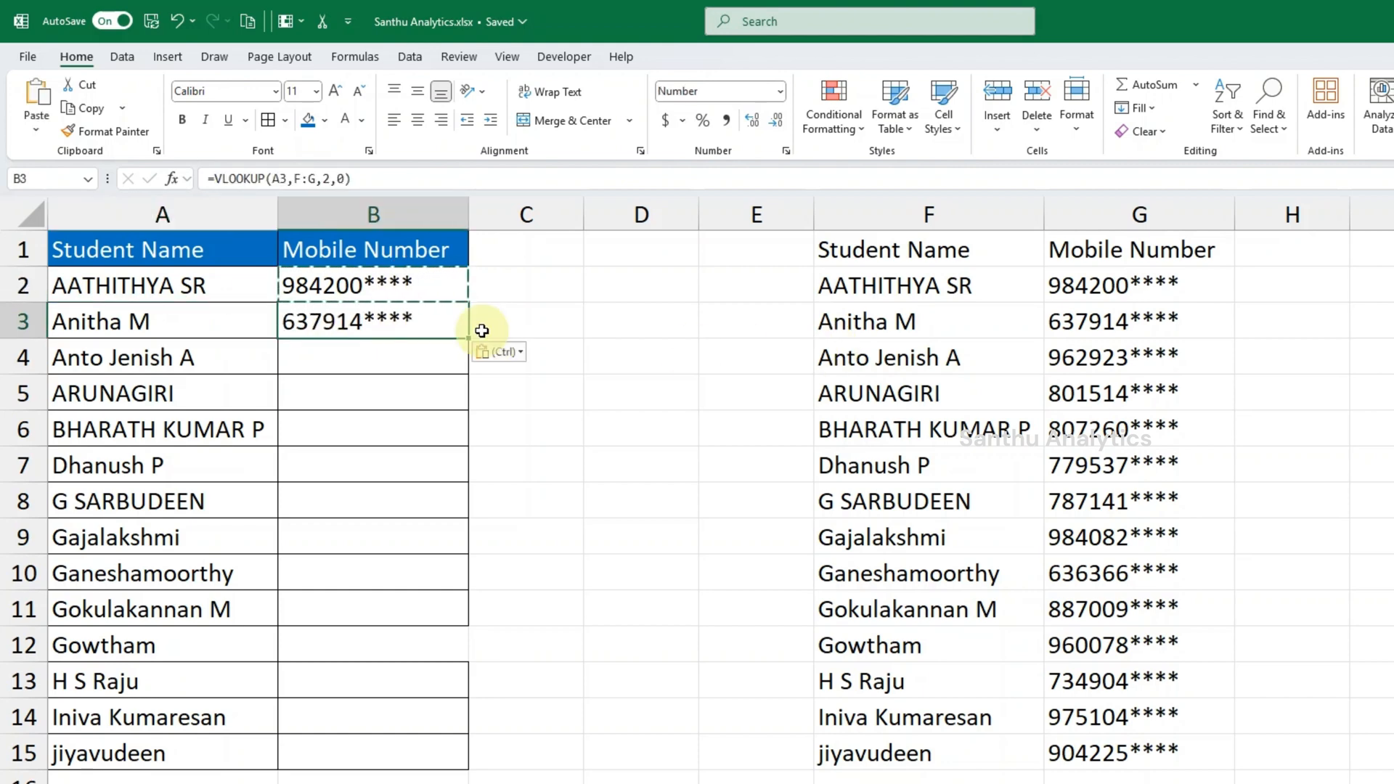
{"action": "double_click", "coordinate": [471, 338]}
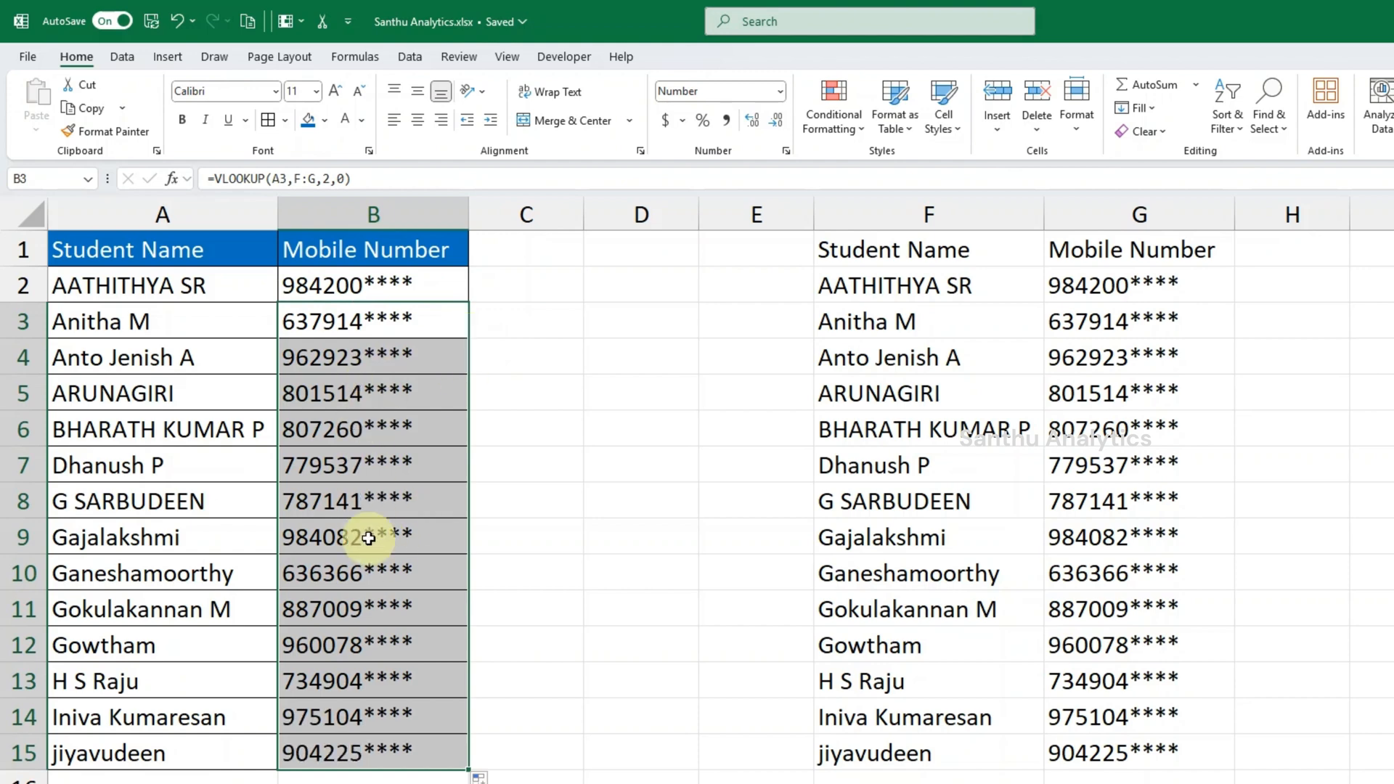
- Review the formula in B2, and clear all the mobile number formulas from B2:B15
{"action": "left_click", "coordinate": [392, 295]}
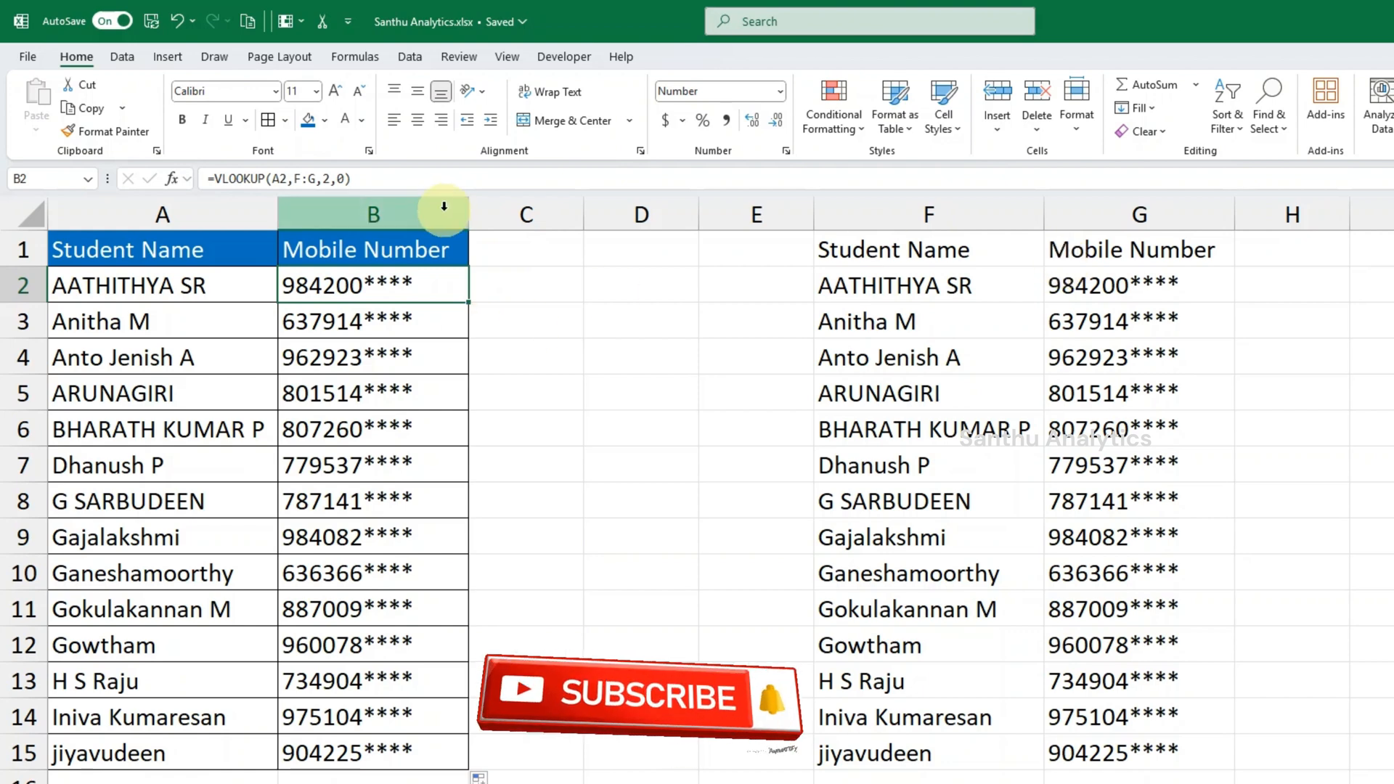
{"action": "left_click", "coordinate": [436, 181]}
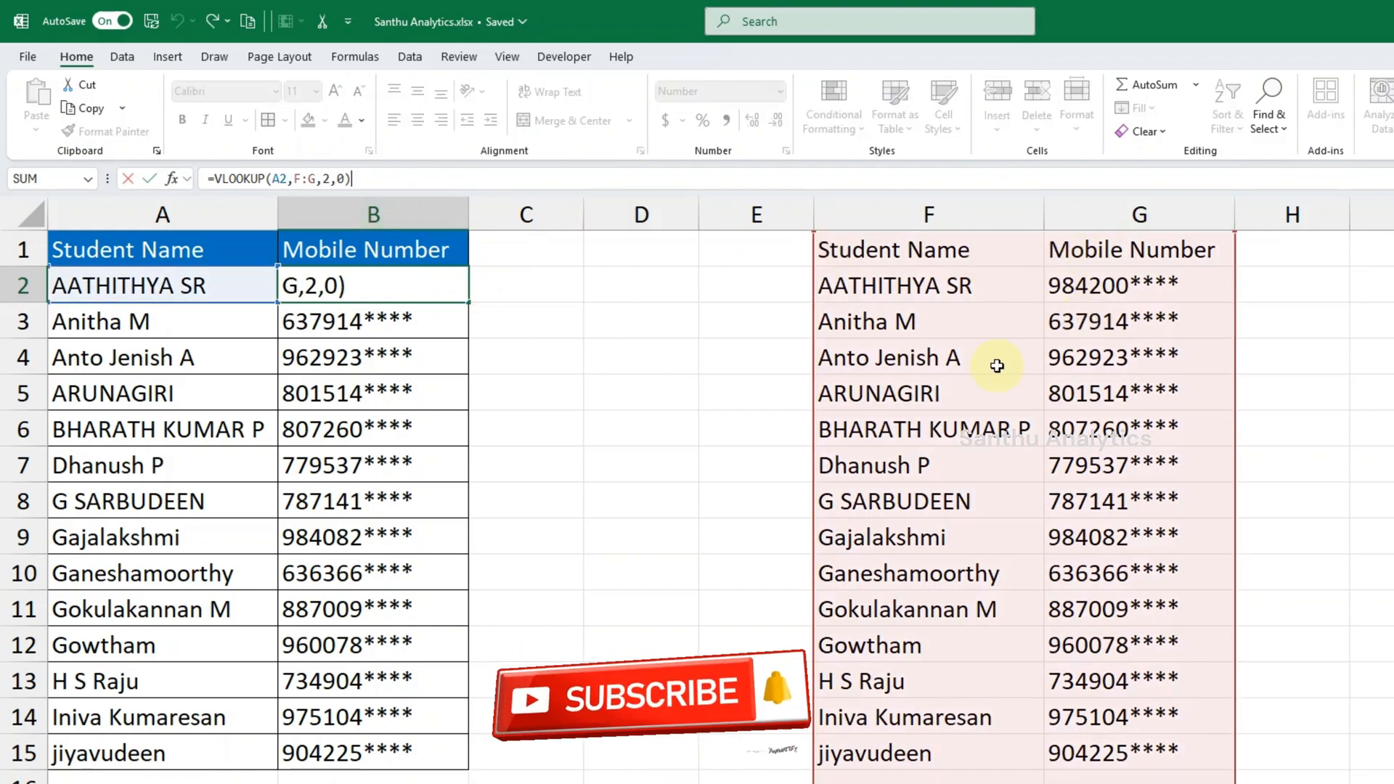
{"action": "key", "text": "ctrl+Return"}
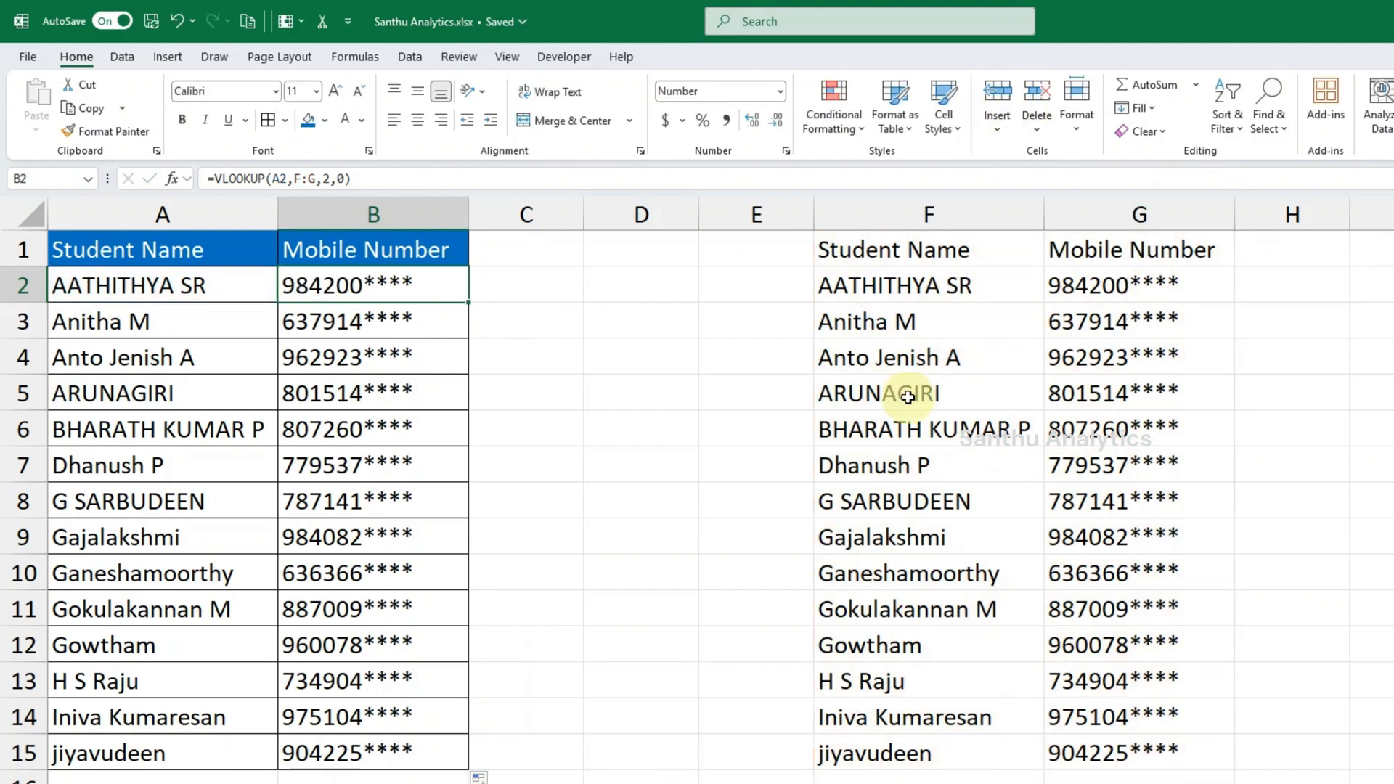
{"action": "key", "text": "ctrl+shift+Down"}
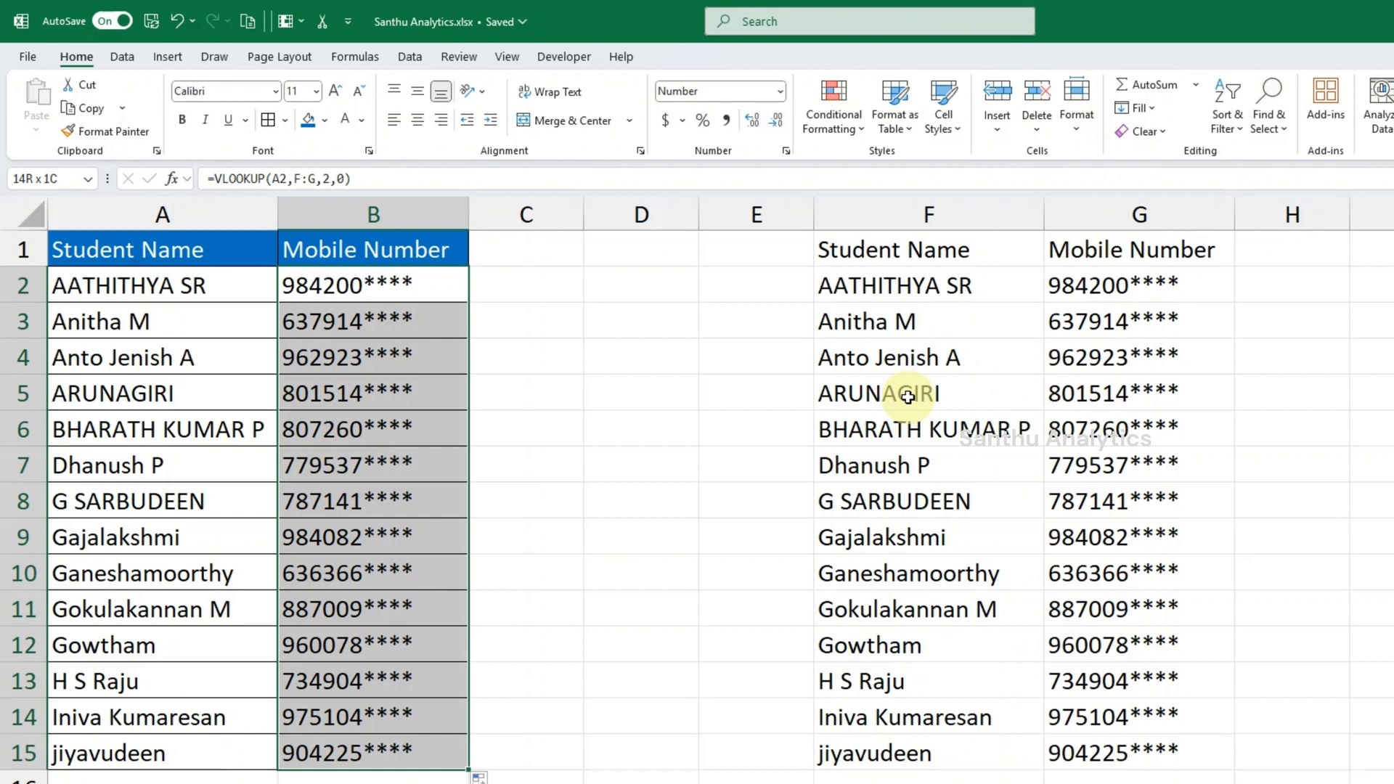
{"action": "key", "text": "Delete"}
{"action": "key", "text": "Up"}
{"action": "key", "text": "Down"}
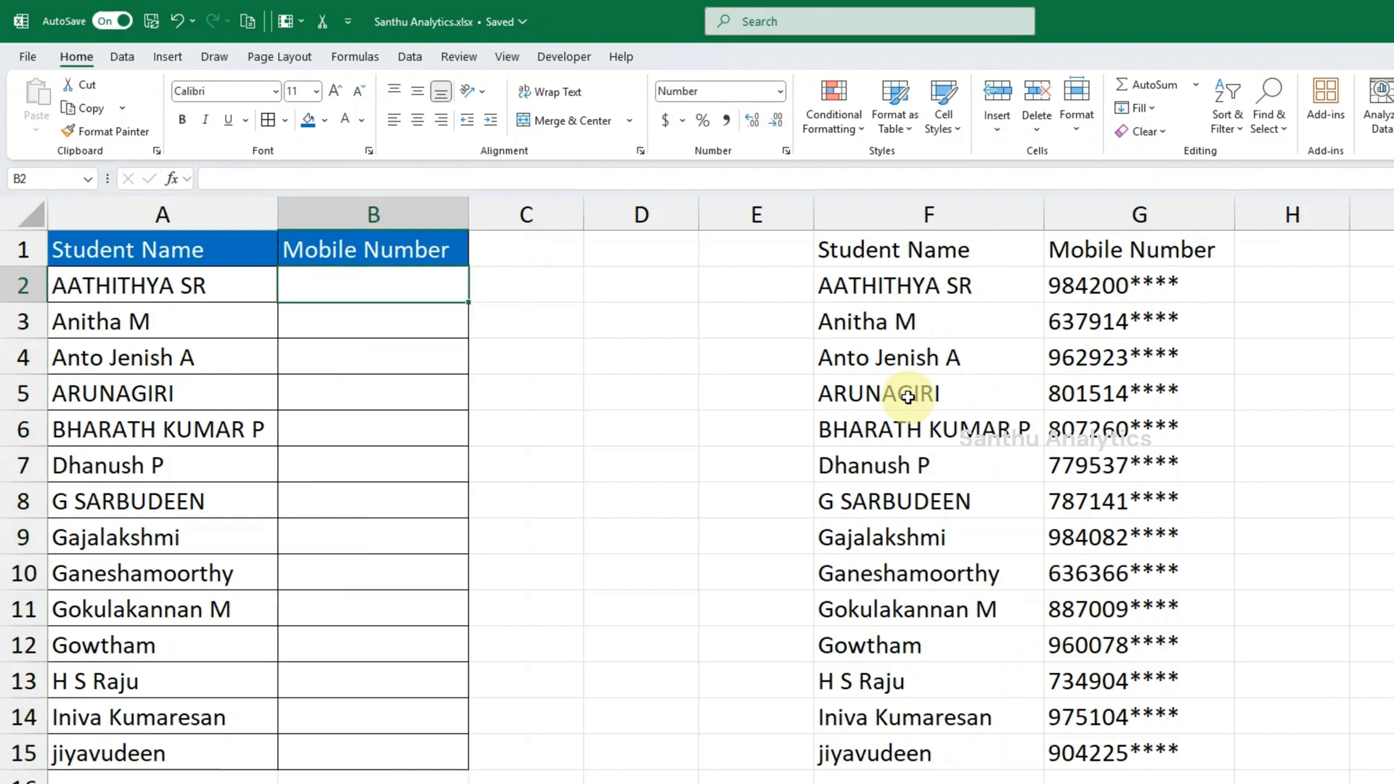
- Begin a VLOOKUP formula in B2 with A2 as the lookup value and the absolute range $F$1:$G$15 as the table array
{"action": "type", "text": "=VL"}
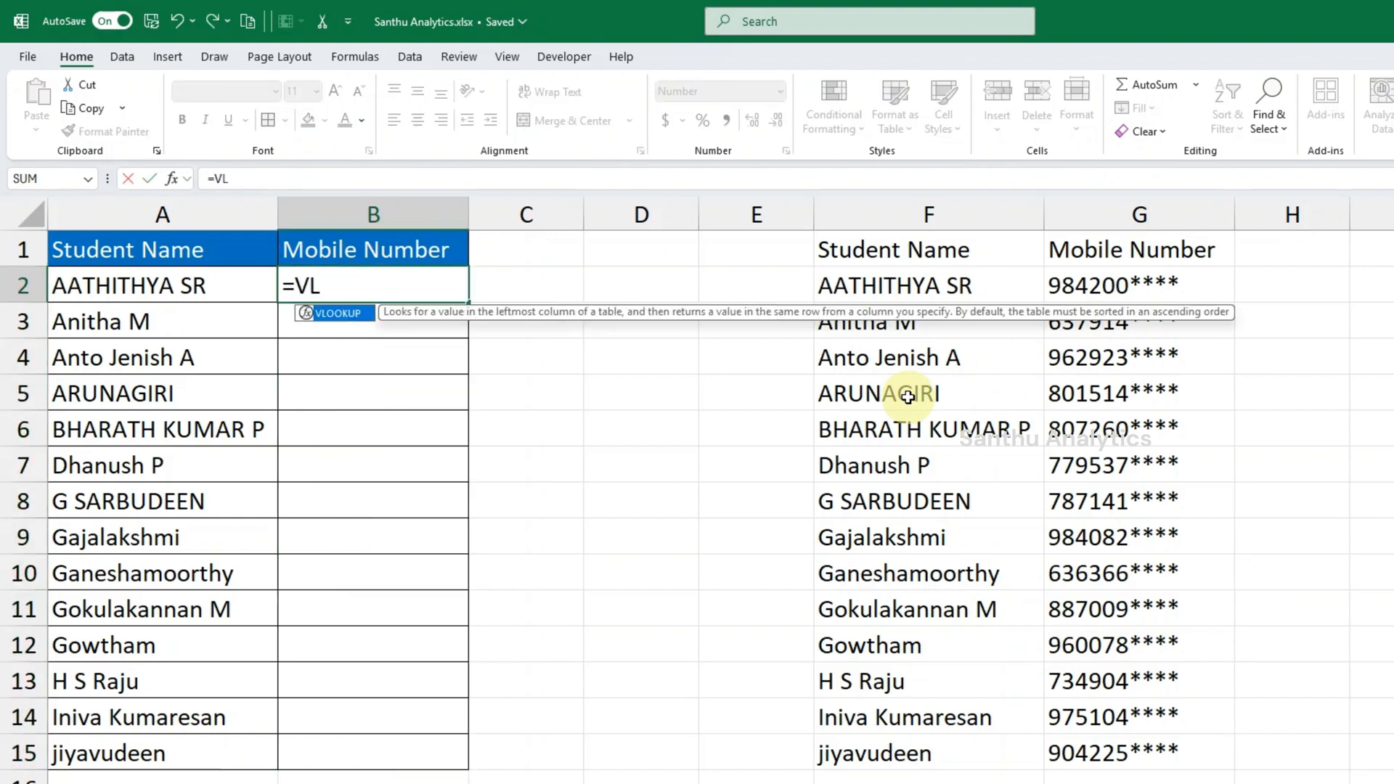
{"action": "type", "text": "O"}
{"action": "key", "text": "Tab"}
{"action": "key", "text": "Left"}
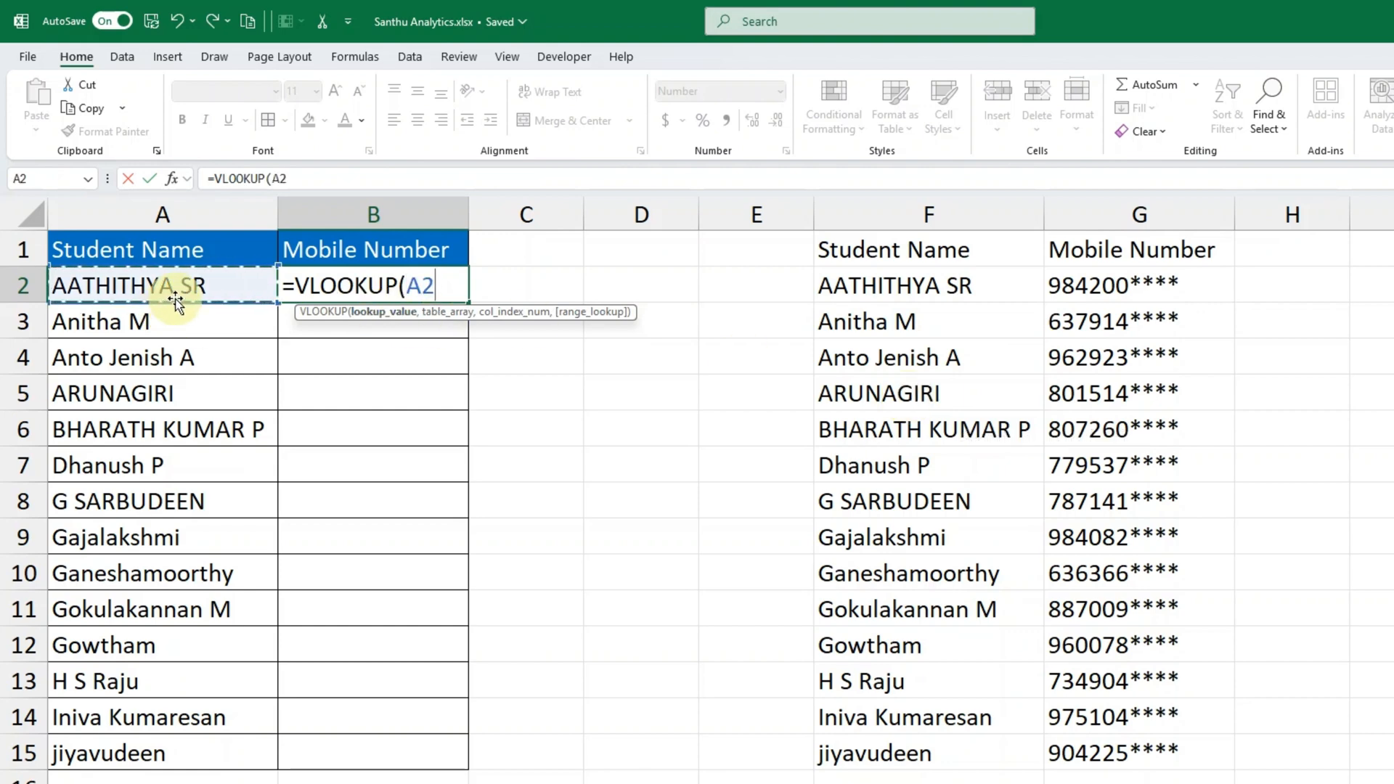
{"action": "type", "text": ","}
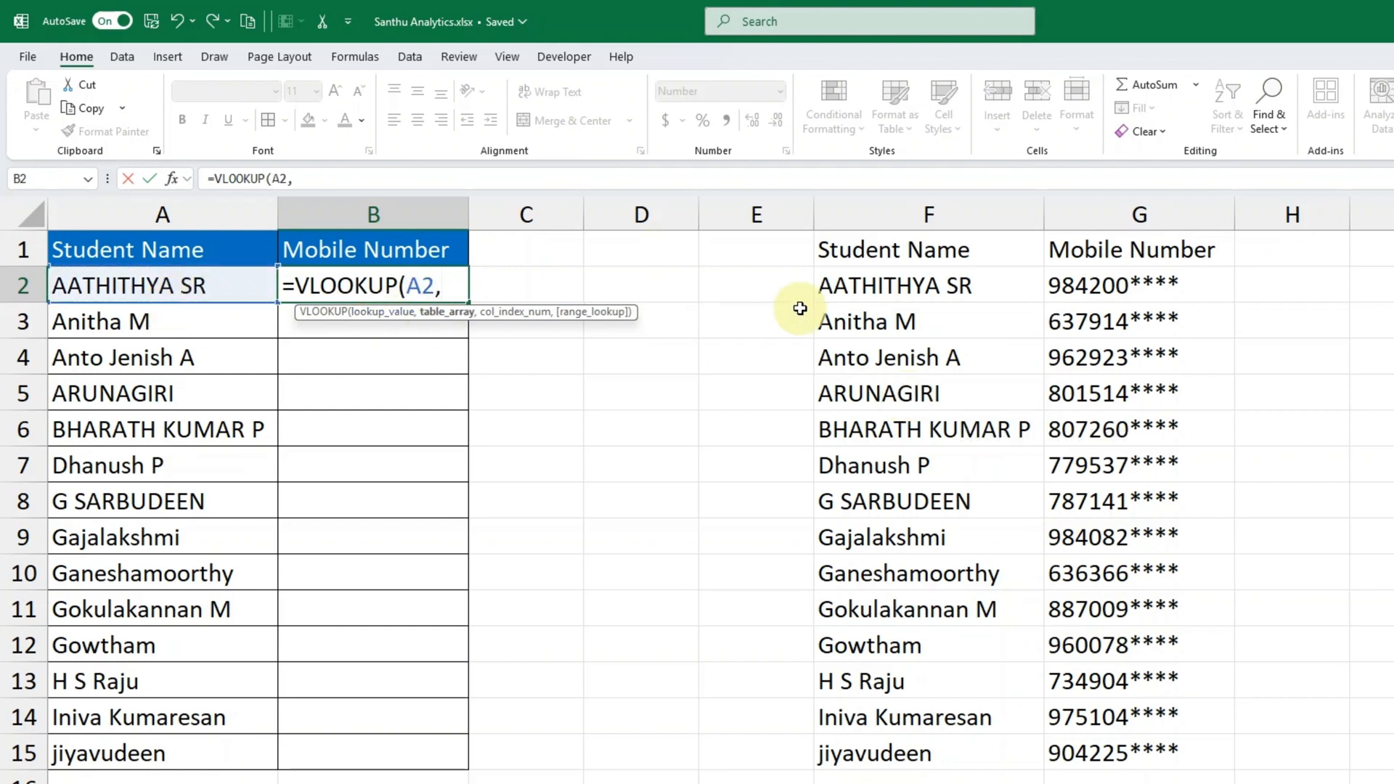
{"action": "left_click", "coordinate": [878, 244]}
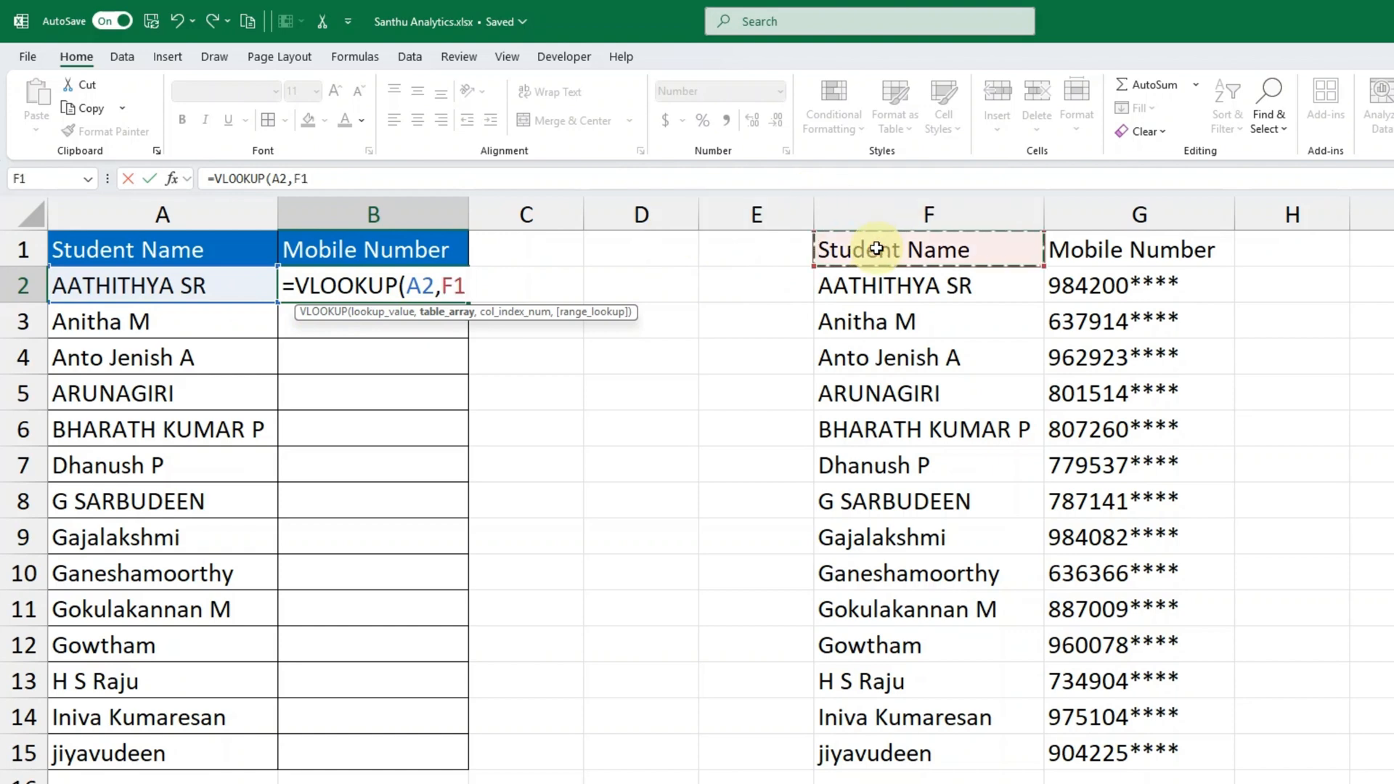
{"action": "left_click", "coordinate": [1127, 753], "text": "shift"}
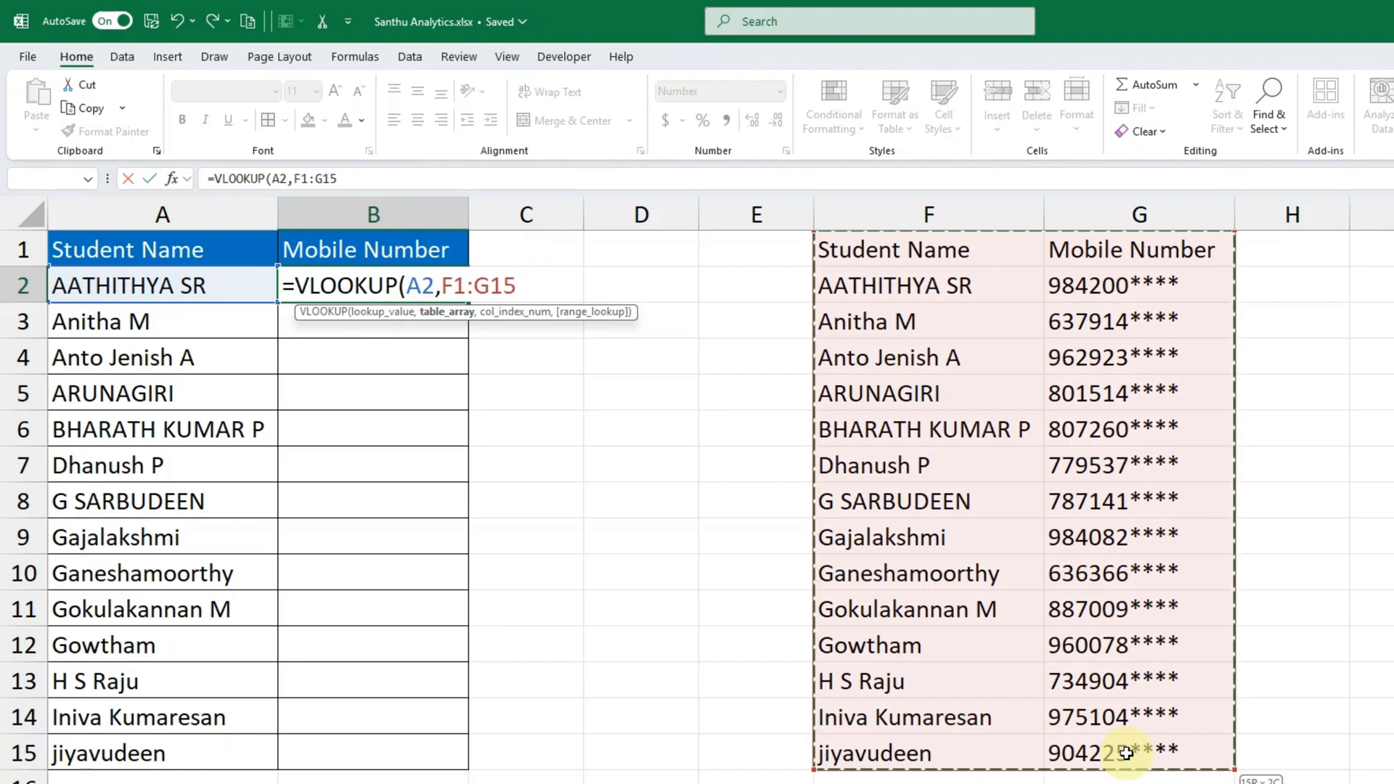
{"action": "key", "text": "F4"}
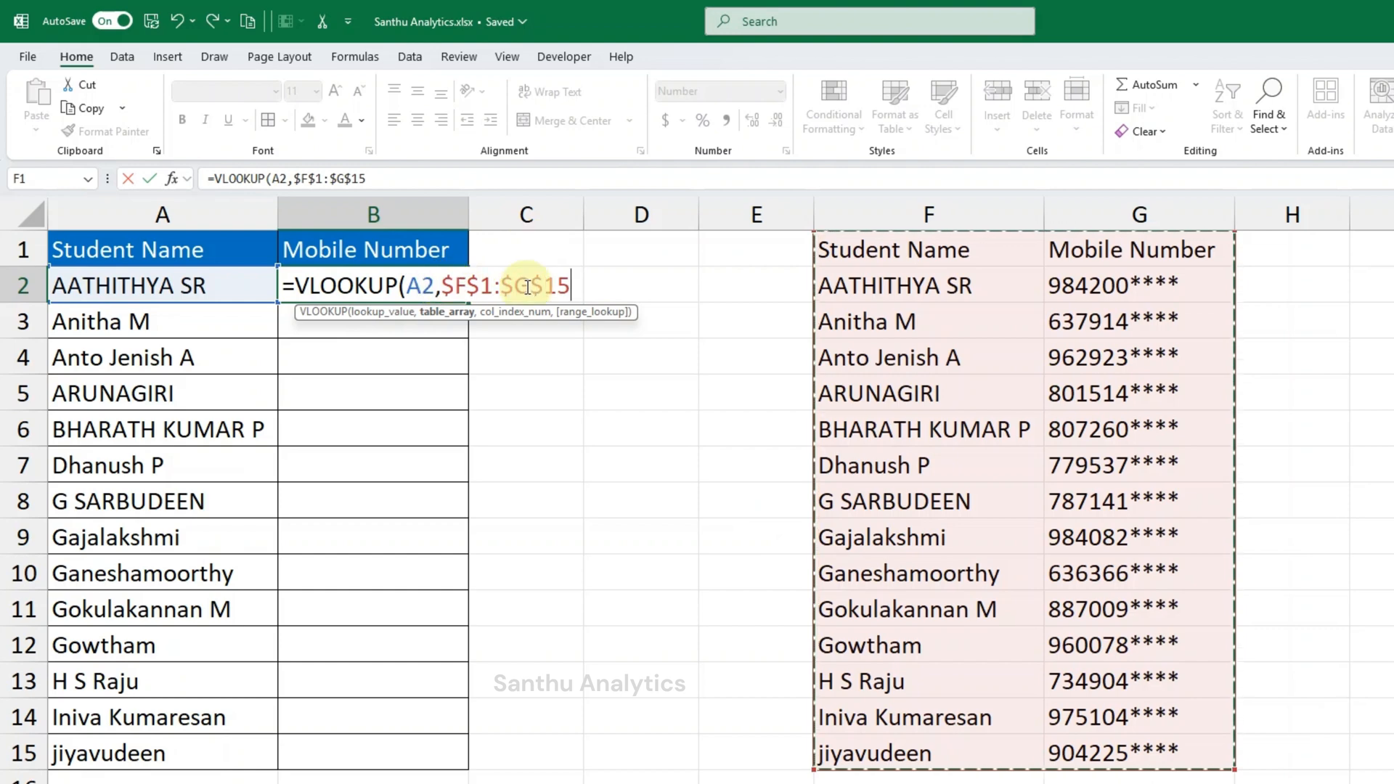
- Complete the B2 formula with column index 2 and exact match 0, giving =VLOOKUP(A2,$F$1:$G$15,2,0)
{"action": "type", "text": ","}
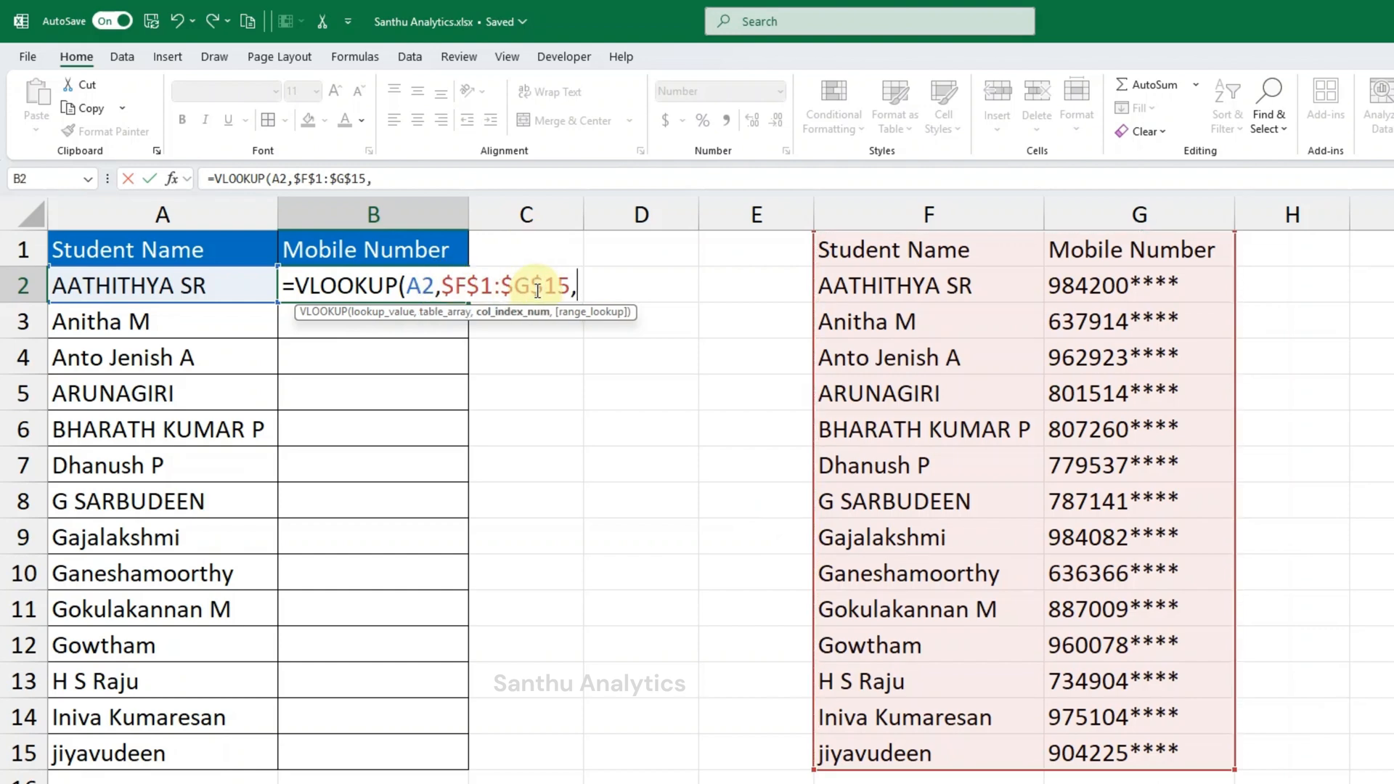
{"action": "type", "text": "2,0"}
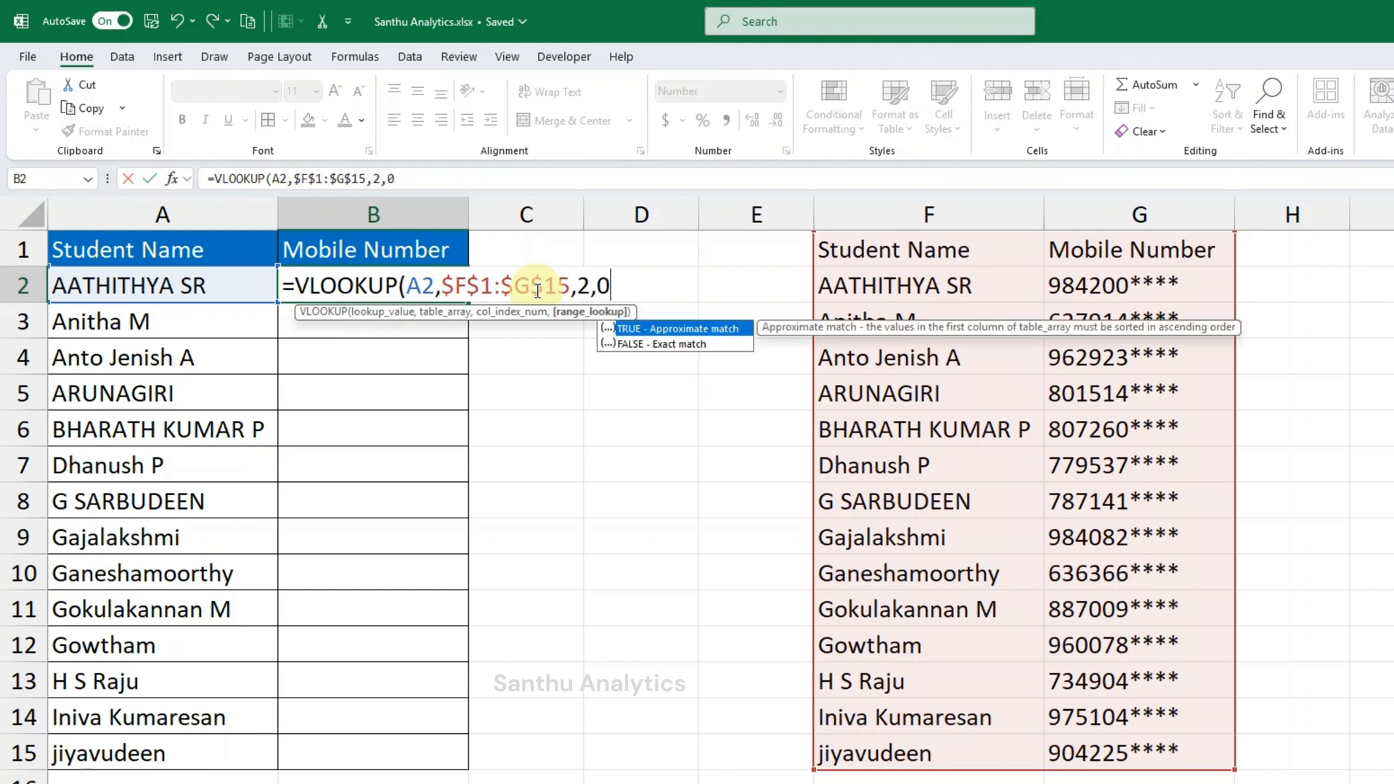
{"action": "type", "text": ")"}
{"action": "key", "text": "Return"}
- Fill the B2 formula down to B15 and check the copied references in B3
{"action": "left_click", "coordinate": [438, 288]}
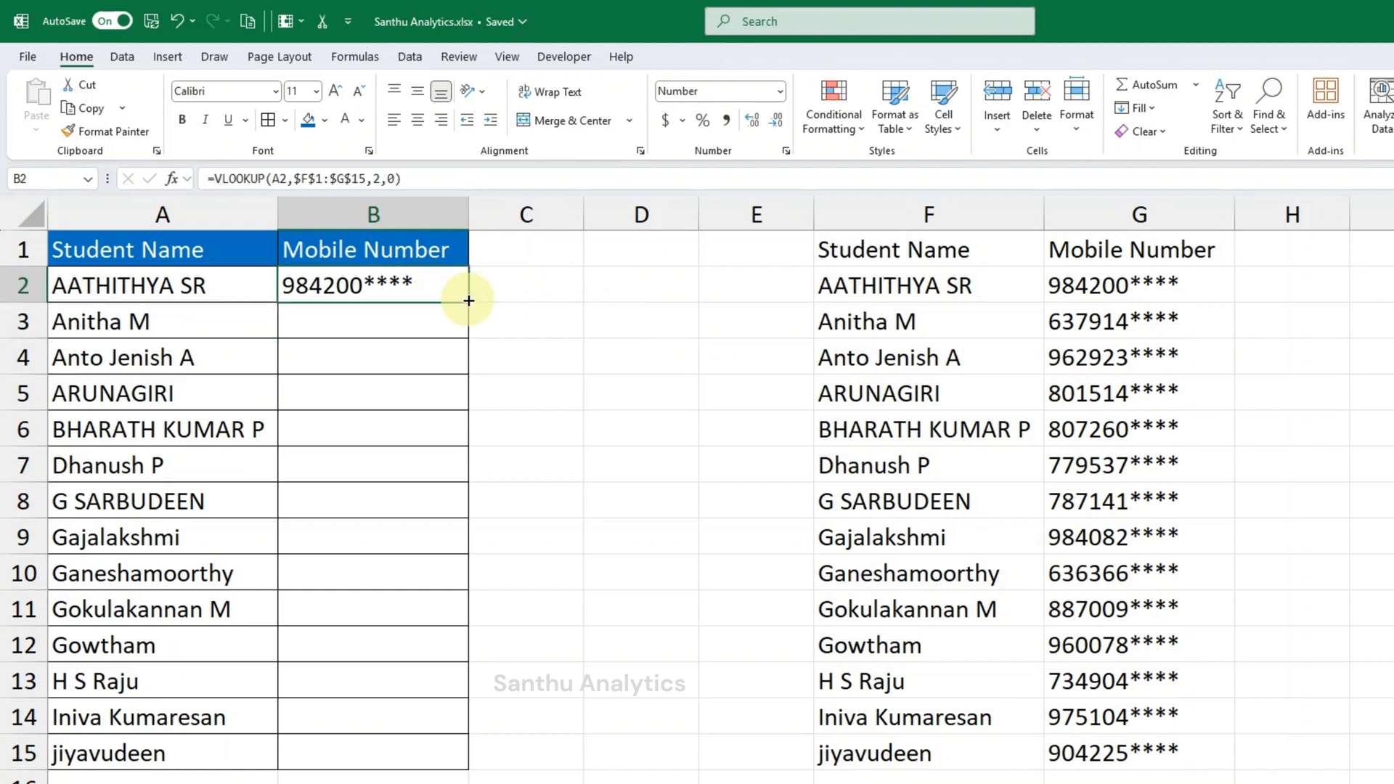
{"action": "double_click", "coordinate": [468, 299]}
{"action": "double_click", "coordinate": [433, 320]}
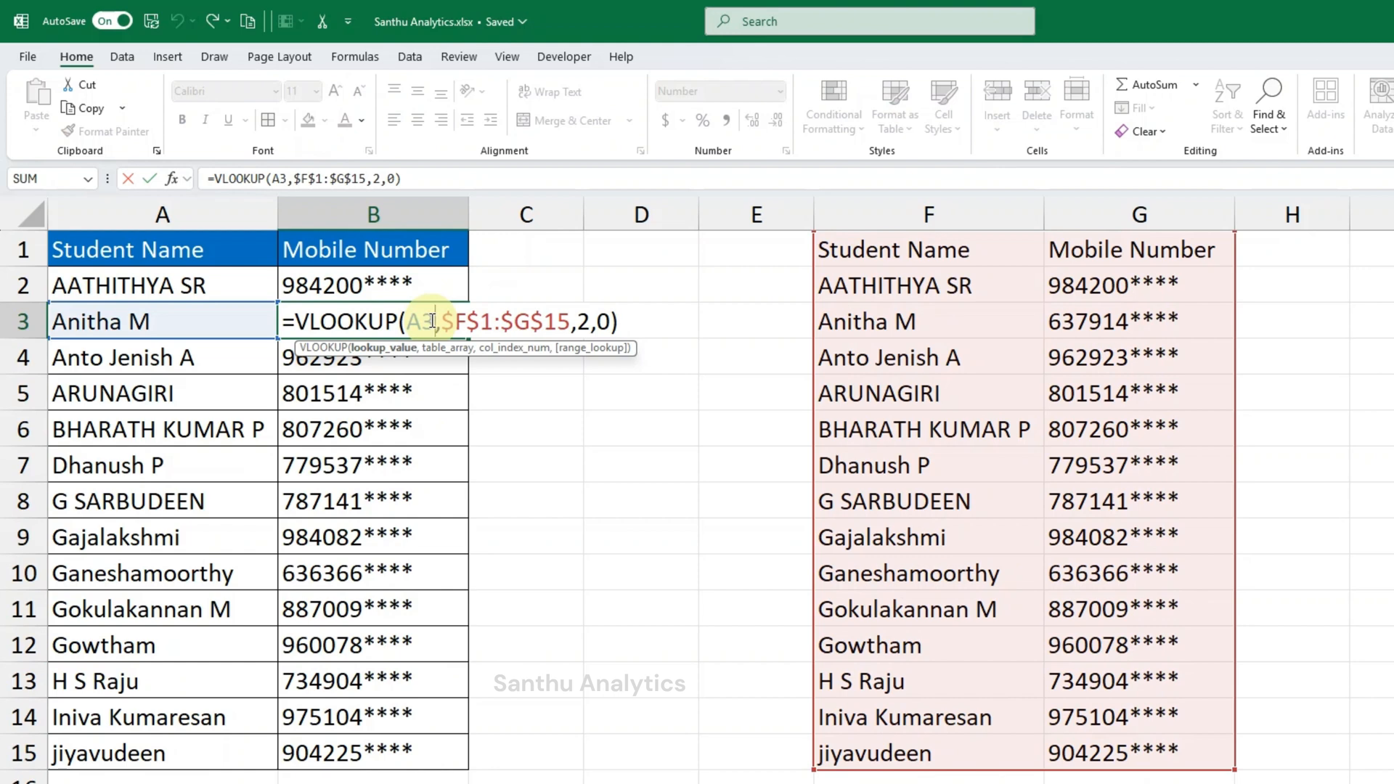
{"action": "key", "text": "Escape"}
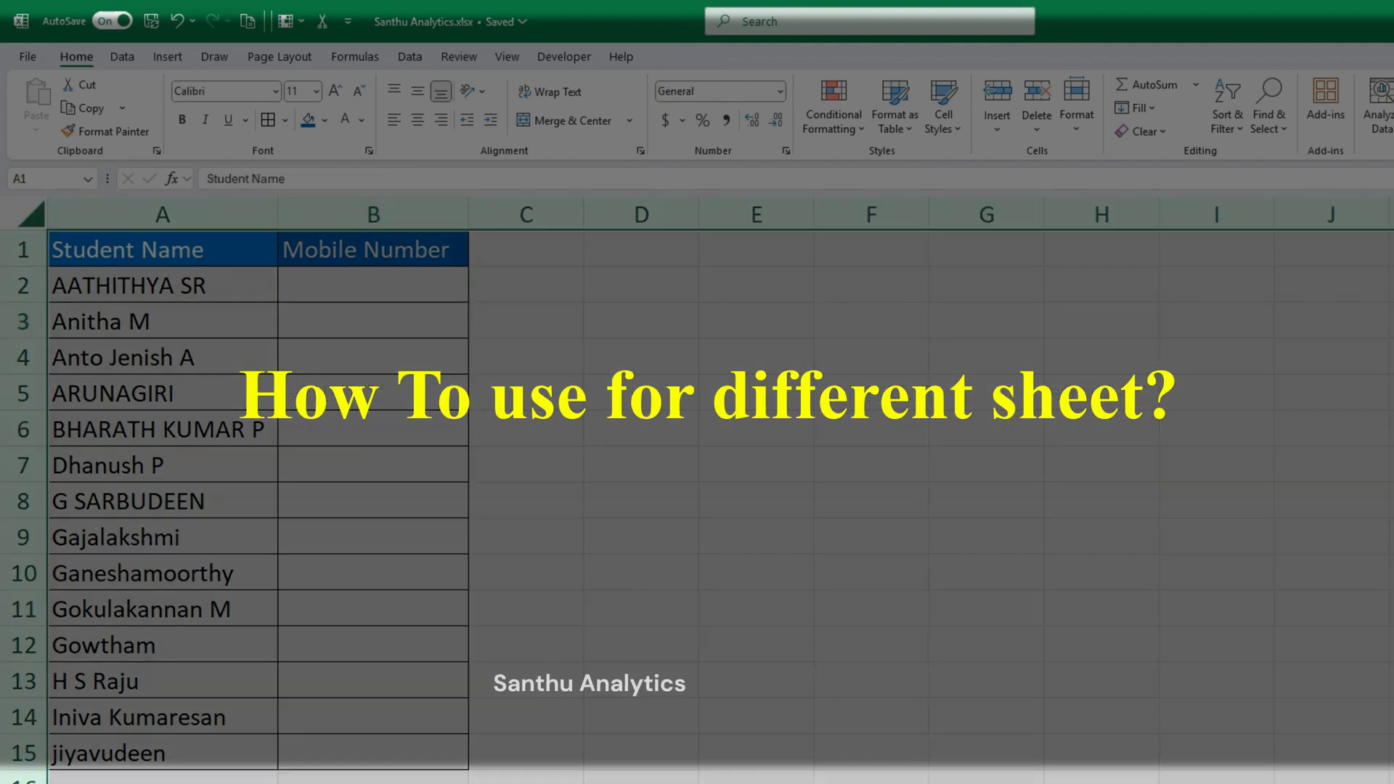
- Look over the Name & Contact sheet, and begin a VLOOKUP in B2 of the Different Sheet sheet with A2 as the lookup value
{"action": "left_click", "coordinate": [333, 281]}
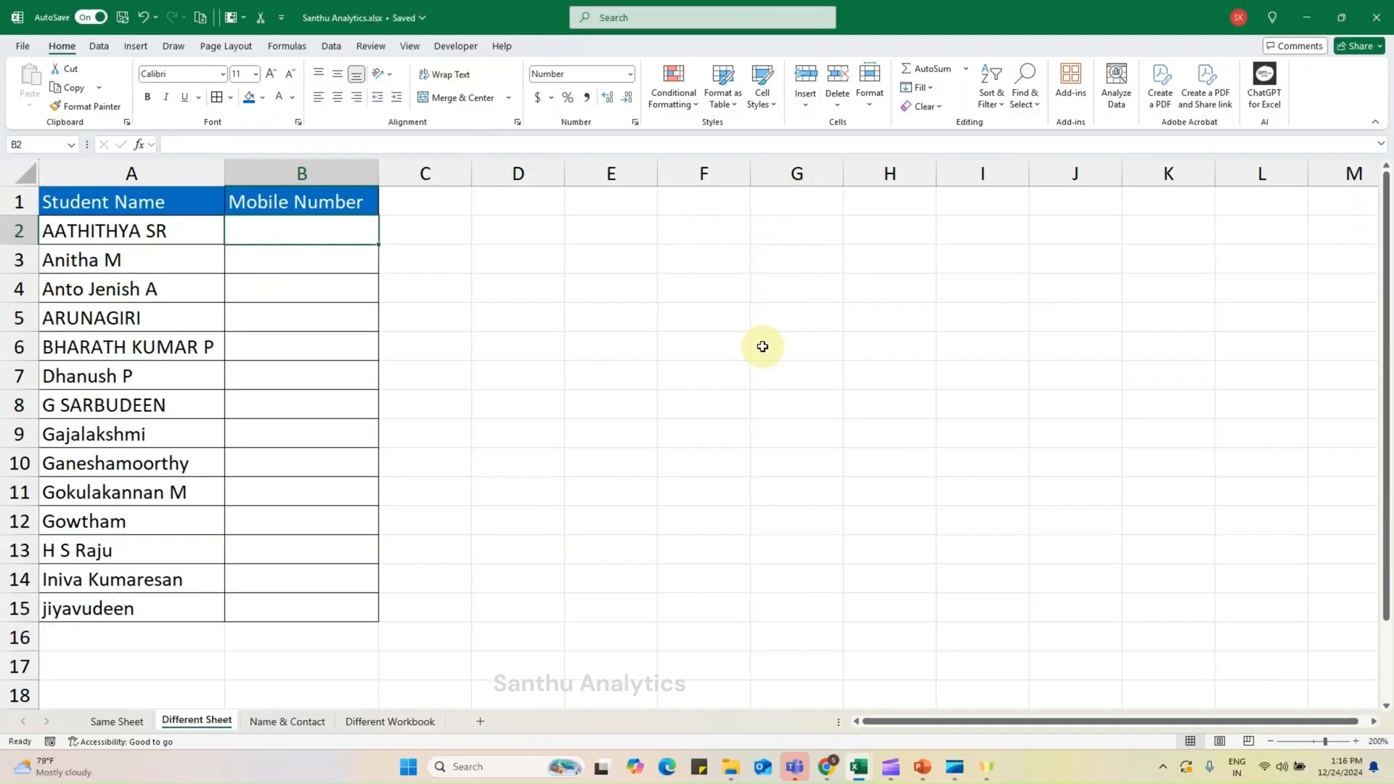
{"action": "left_click", "coordinate": [316, 723]}
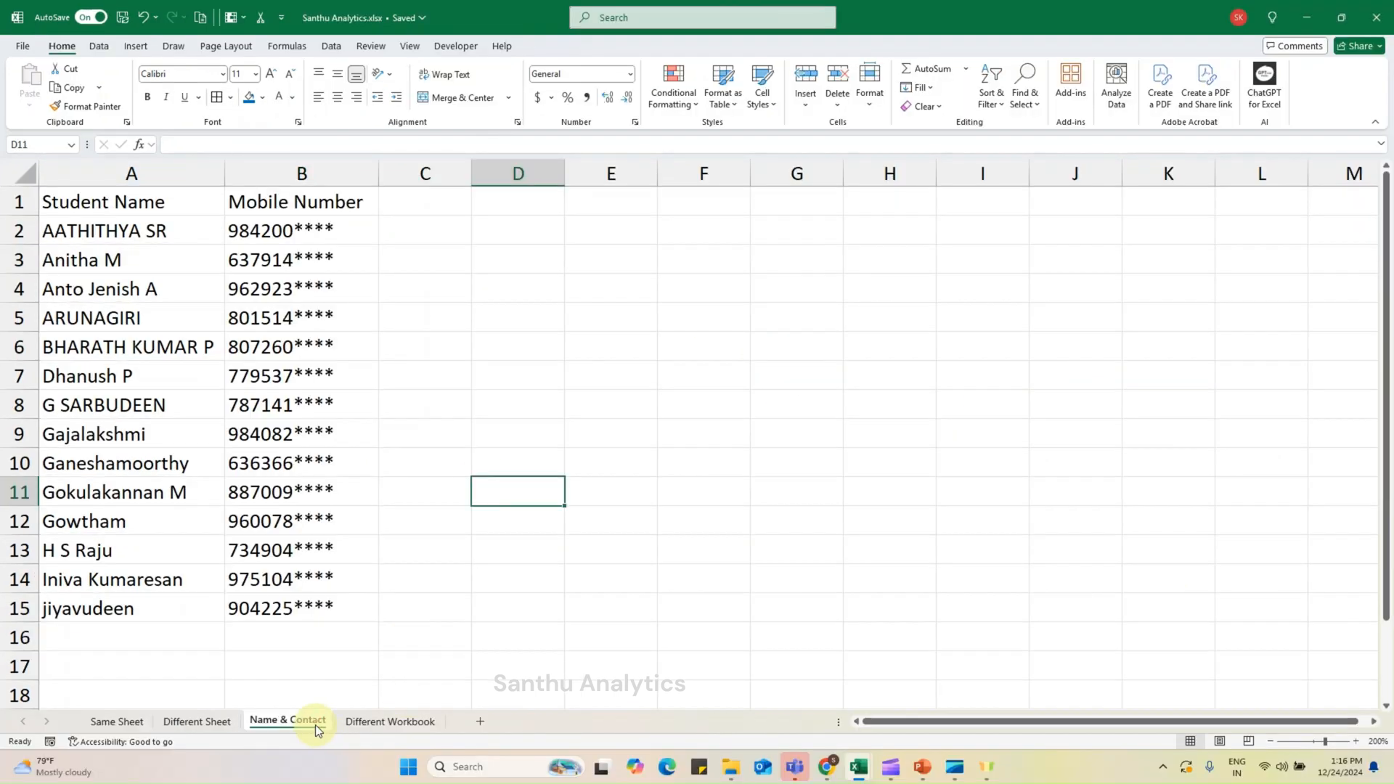
{"action": "left_click", "coordinate": [221, 723]}
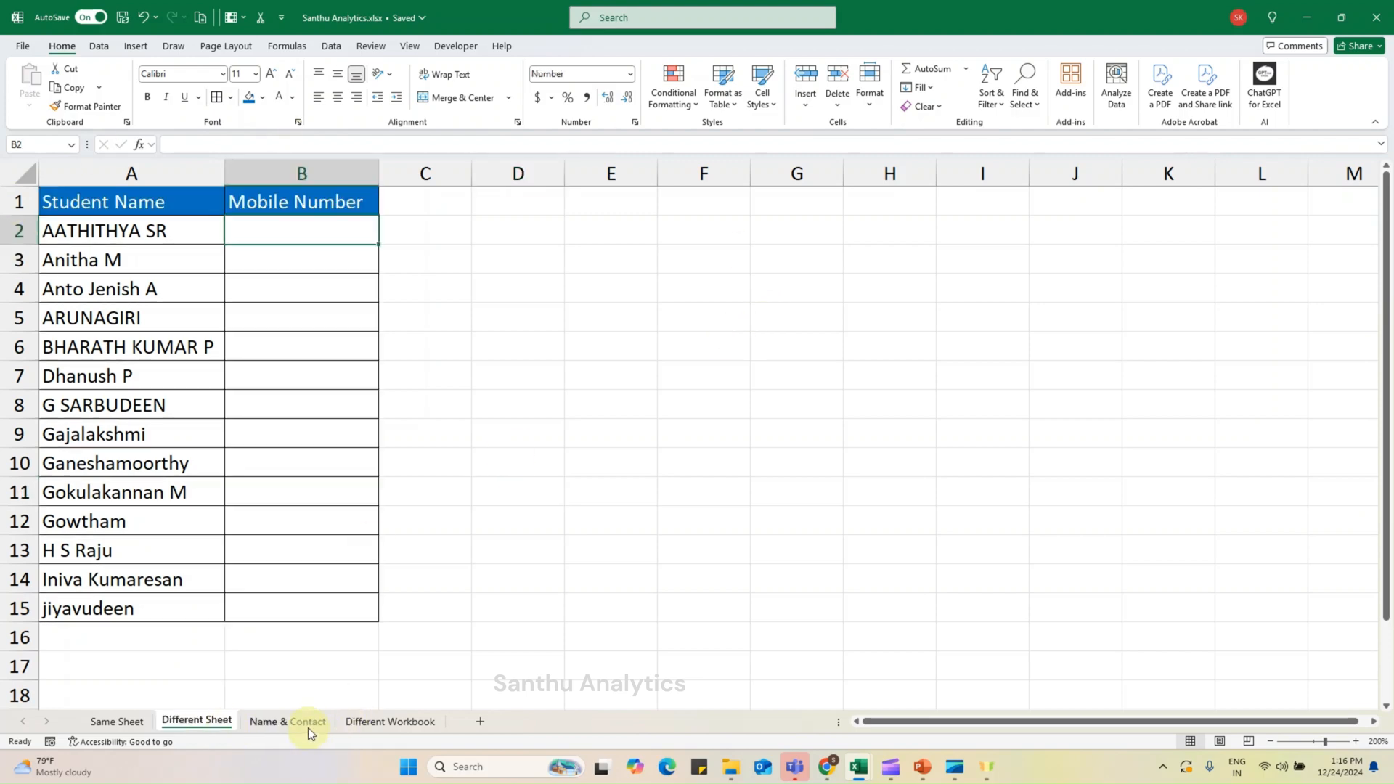
{"action": "type", "text": "=vlo"}
{"action": "key", "text": "Tab"}
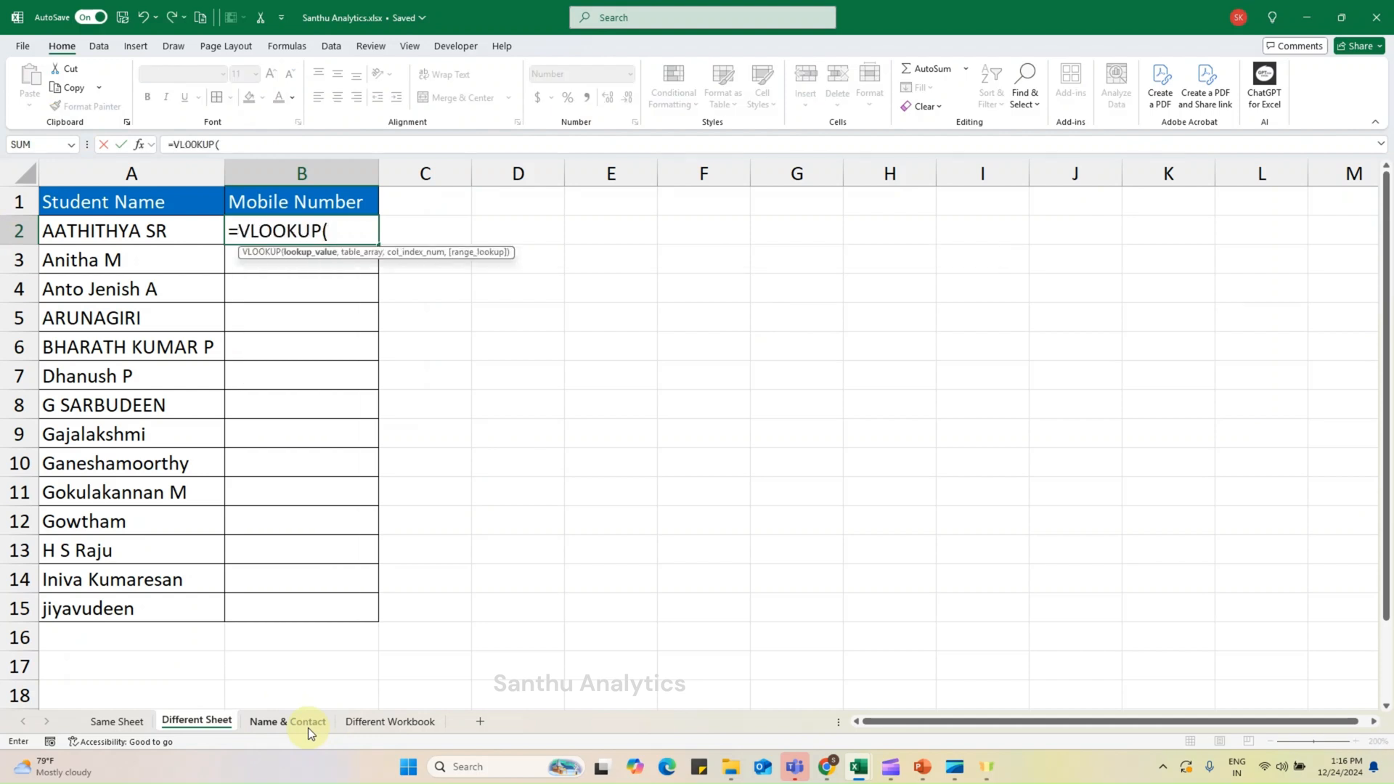
{"action": "left_click", "coordinate": [179, 237]}
{"action": "type", "text": ","}
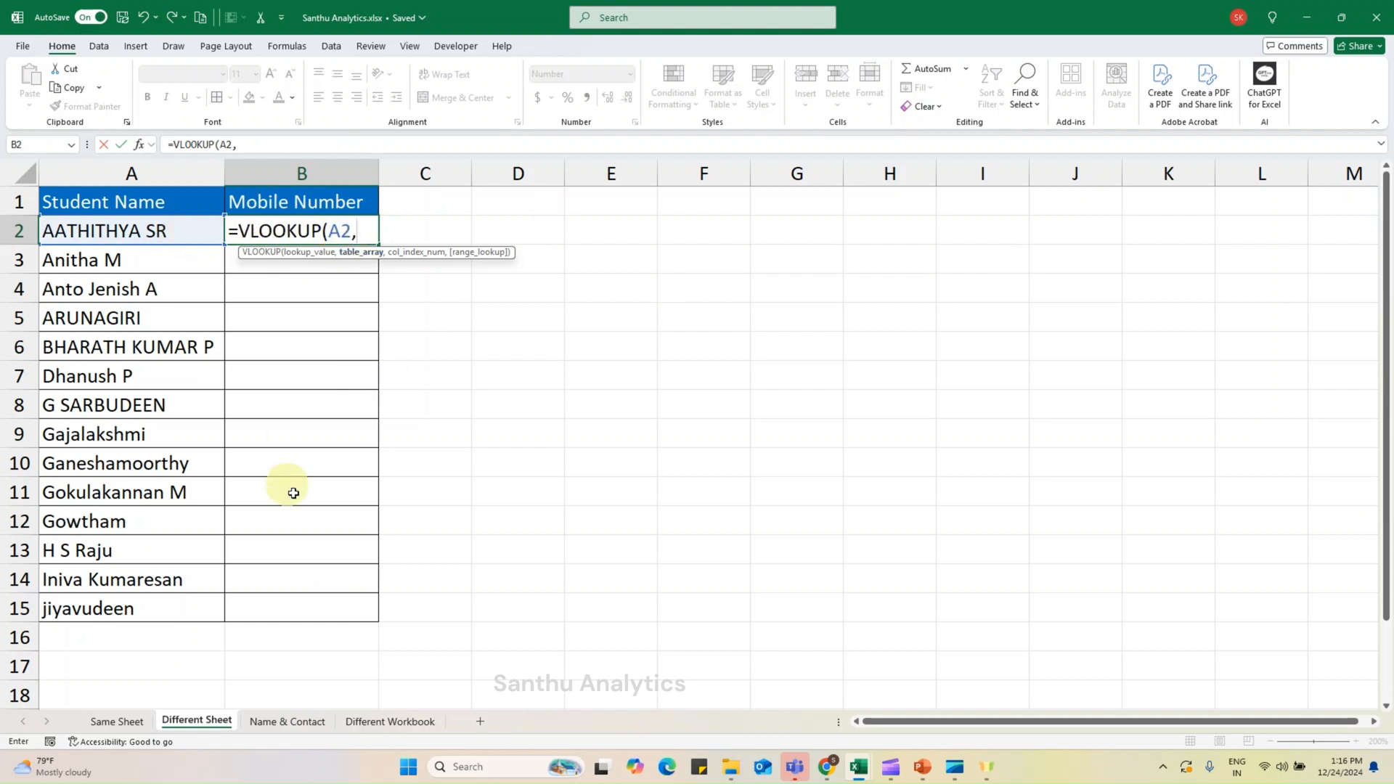
- Set the table array to A1:B15 on the Name & Contact sheet and make it absolute as $A$1:$B$15
{"action": "left_click", "coordinate": [286, 721]}
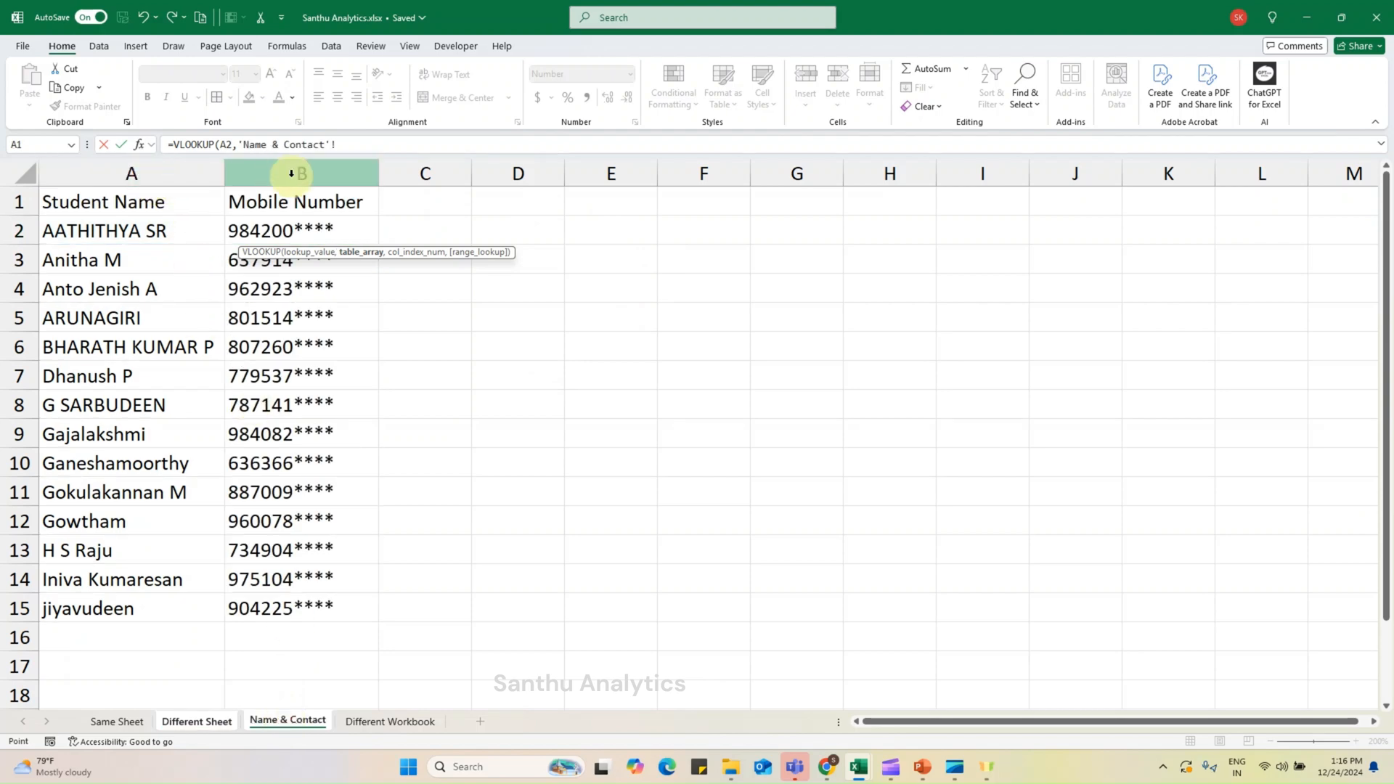
{"action": "left_click", "coordinate": [167, 201]}
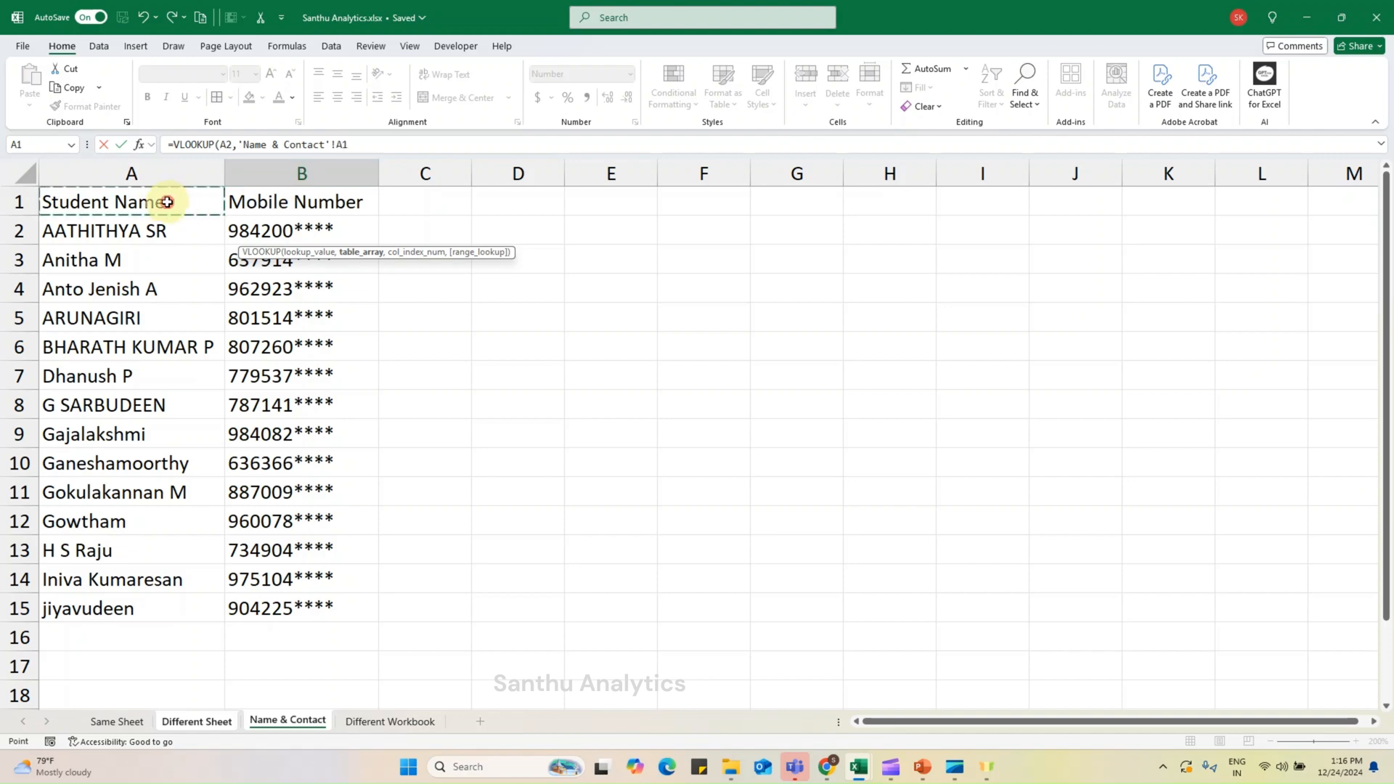
{"action": "left_click_drag", "start_coordinate": [312, 612], "coordinate": [313, 612]}
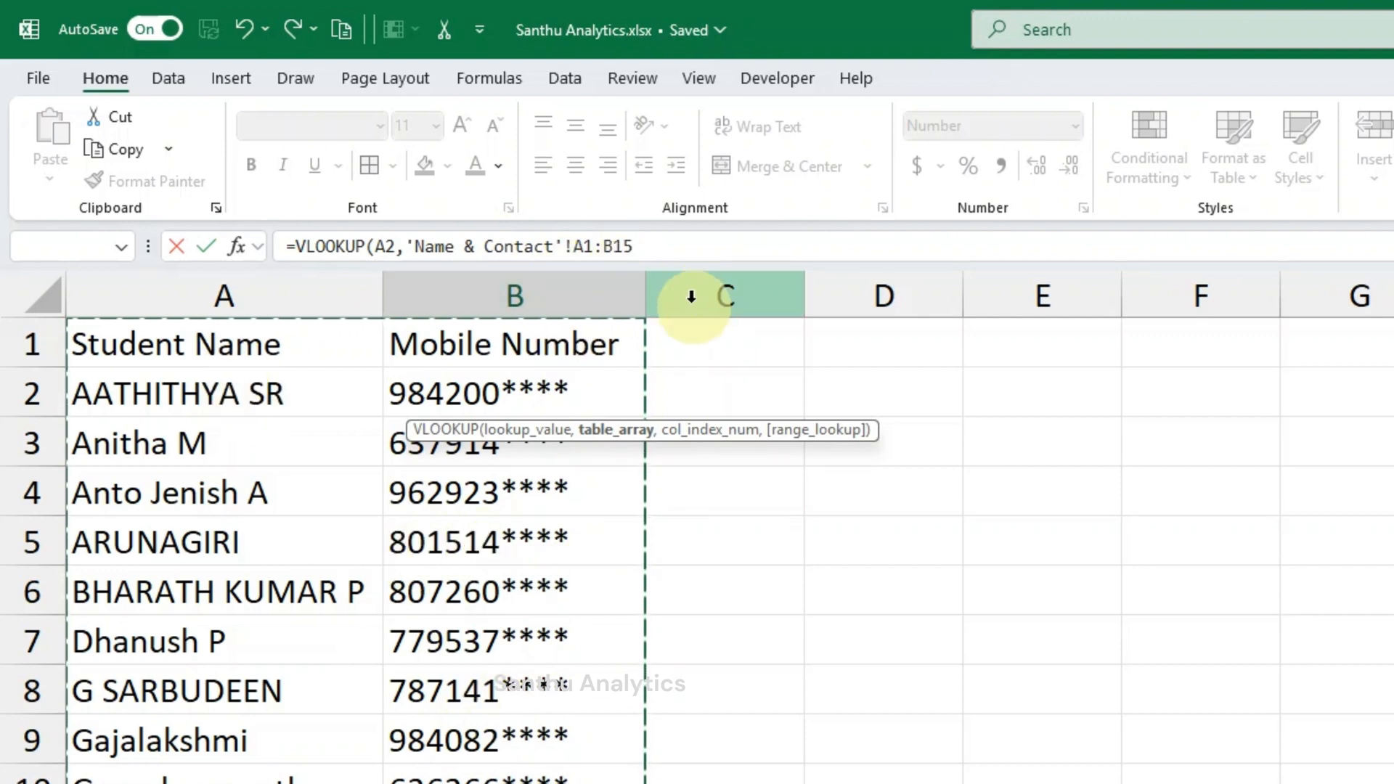
{"action": "left_click", "coordinate": [648, 246]}
{"action": "left_click_drag", "start_coordinate": [649, 246], "coordinate": [574, 249]}
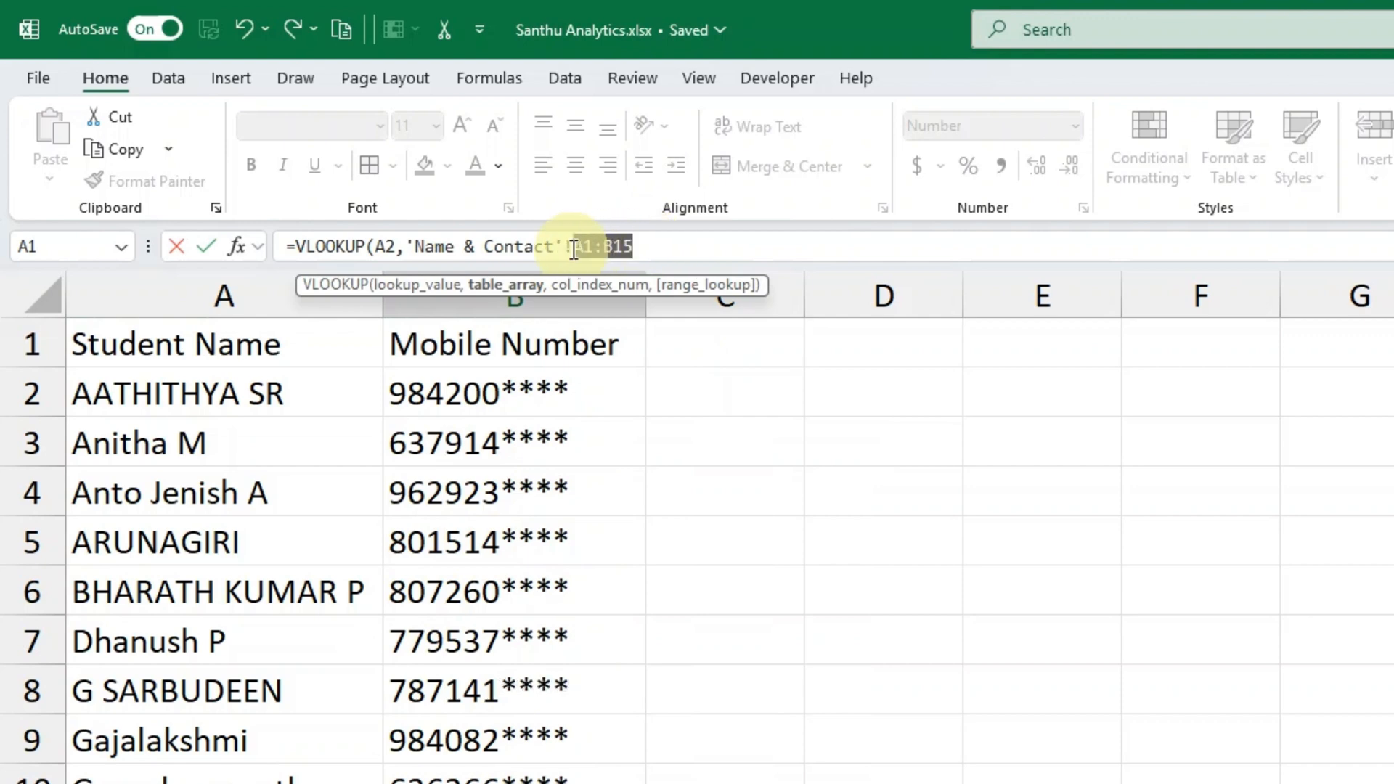
{"action": "key", "text": "F4"}
{"action": "left_click", "coordinate": [684, 246]}
- Complete the formula with column index 2 and exact match 0, giving =VLOOKUP(A2,'Name & Contact'!$A$1:$B$15,2,0)
{"action": "type", "text": ","}
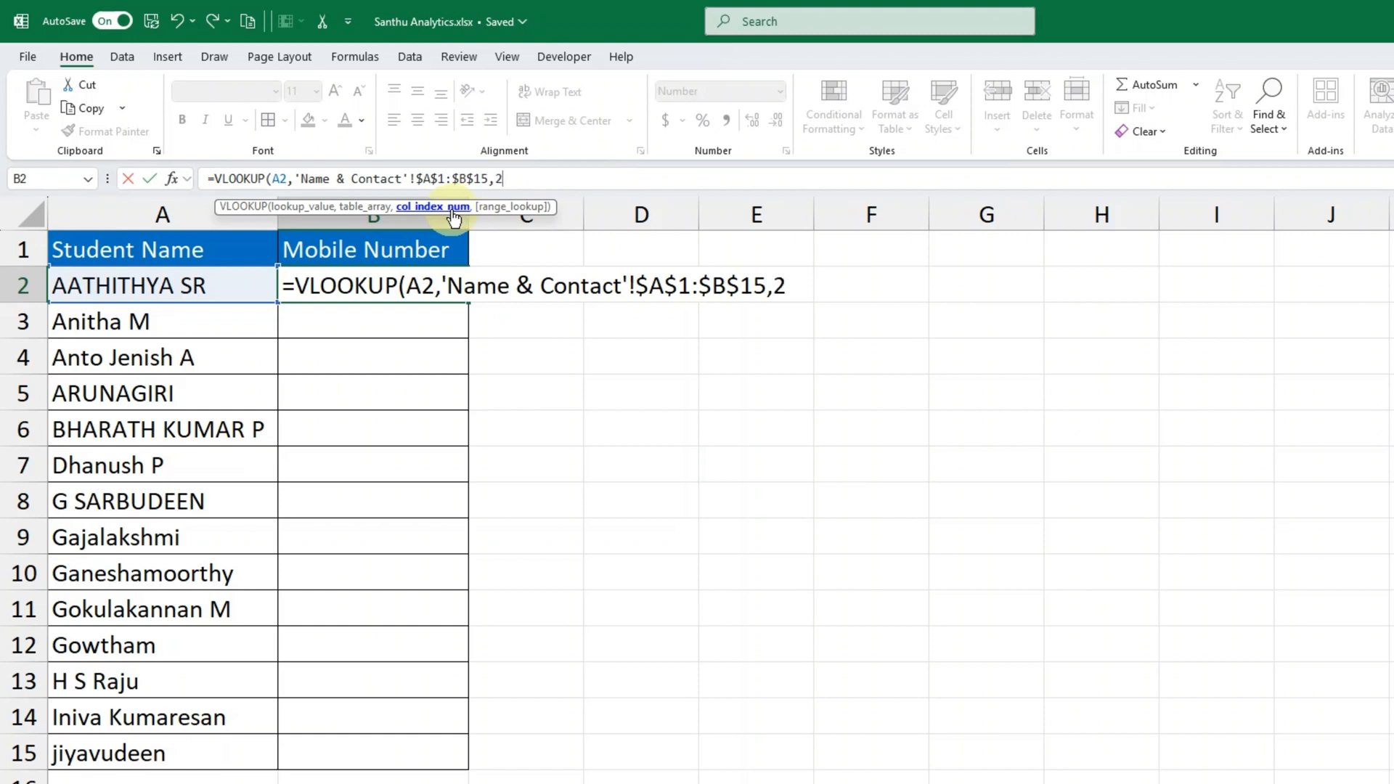
{"action": "type", "text": "2,"}
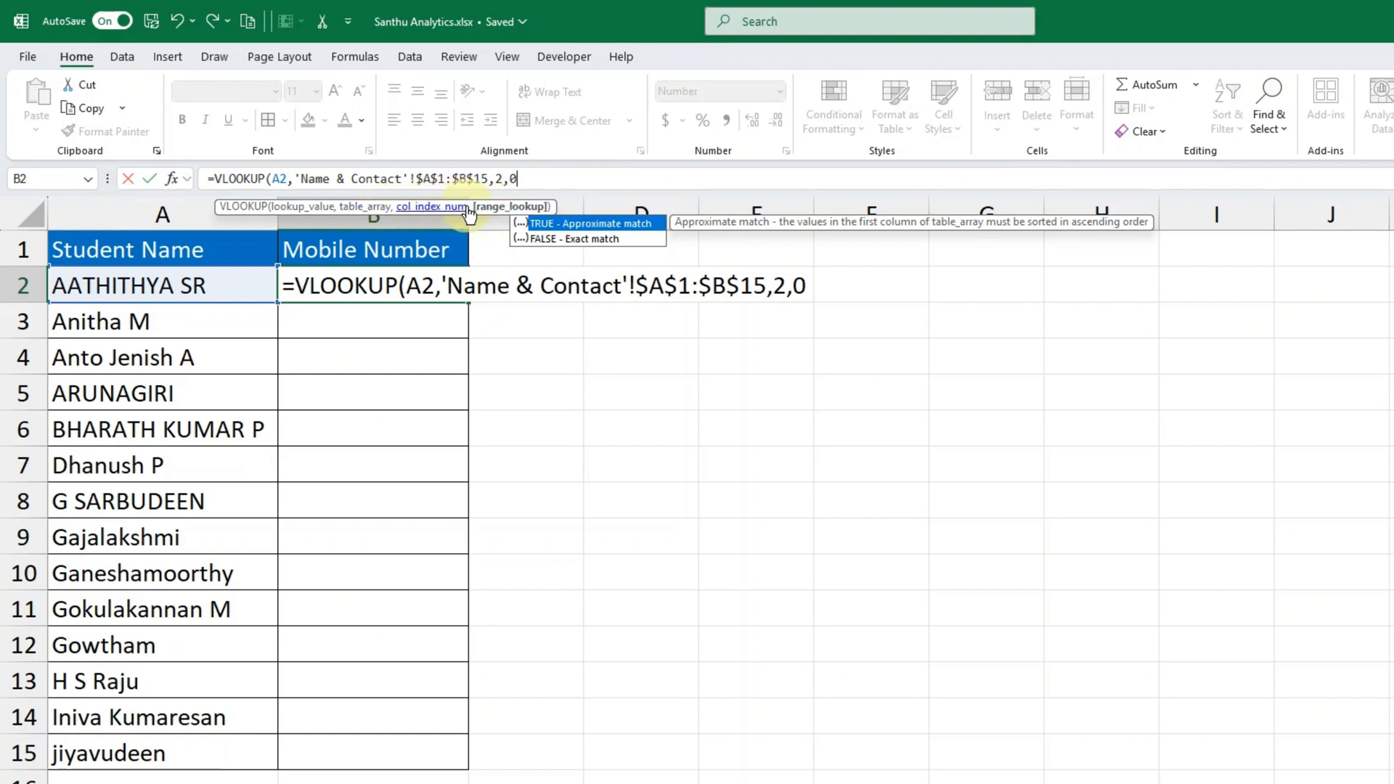
{"action": "type", "text": "0)"}
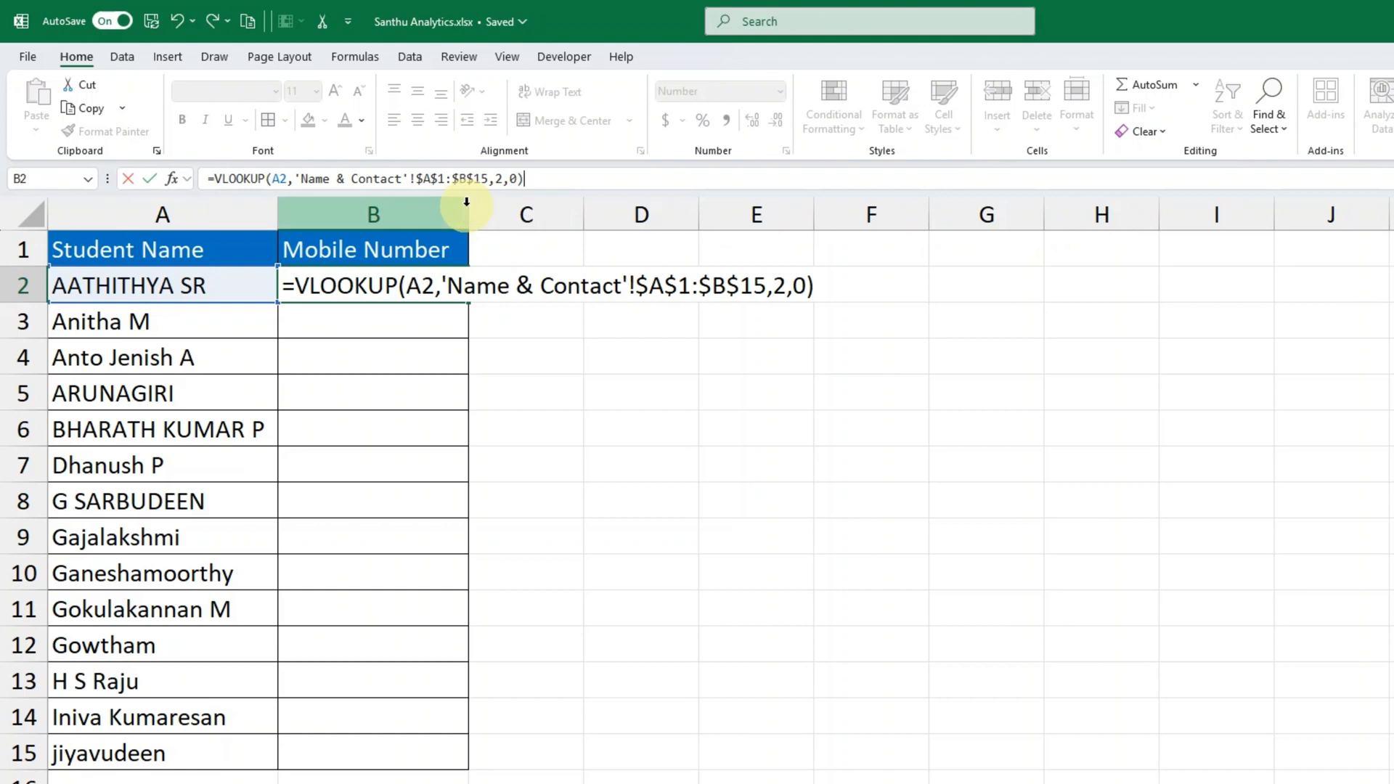
{"action": "key", "text": "Return"}
- Fill the cross-sheet VLOOKUP from B2 down to B15 and check the copied formula in B7
{"action": "left_click", "coordinate": [449, 280]}
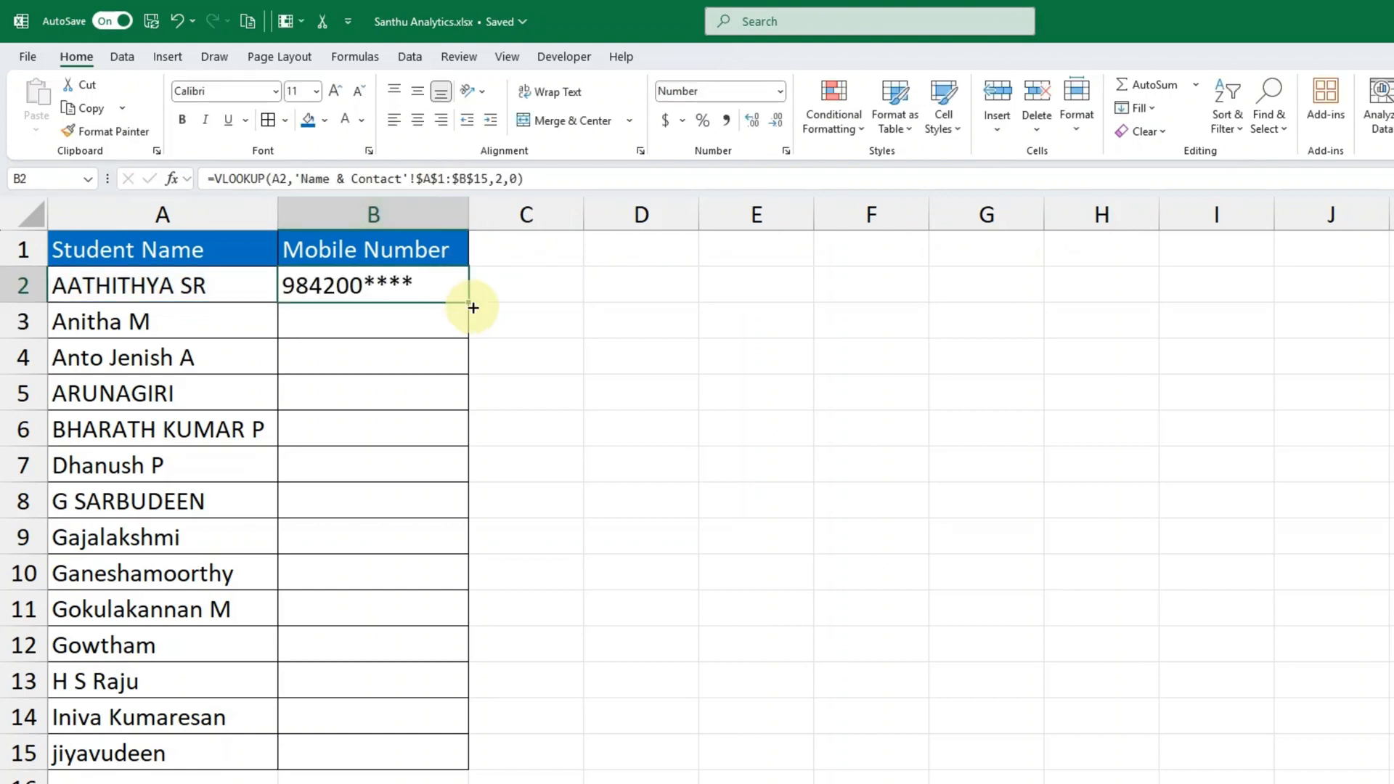
{"action": "double_click", "coordinate": [472, 306]}
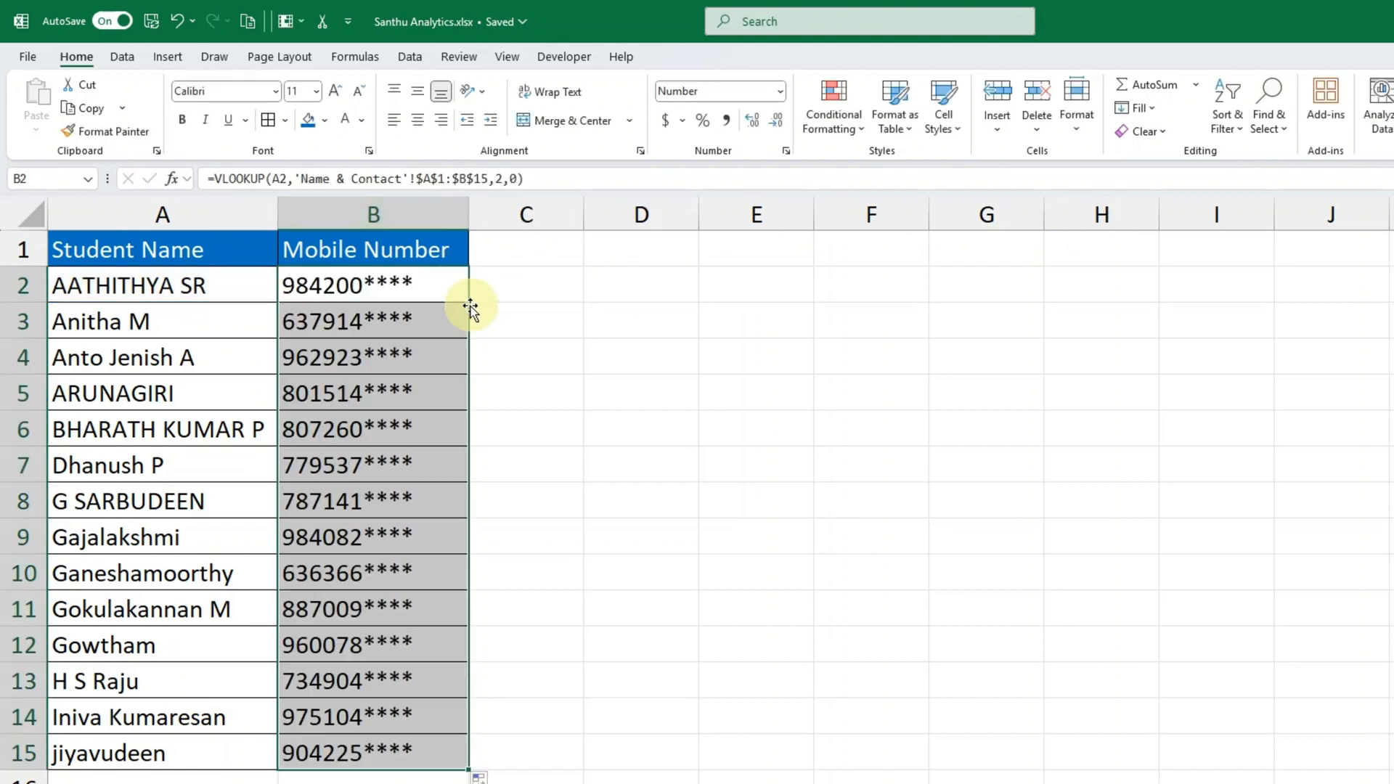
{"action": "double_click", "coordinate": [402, 471]}
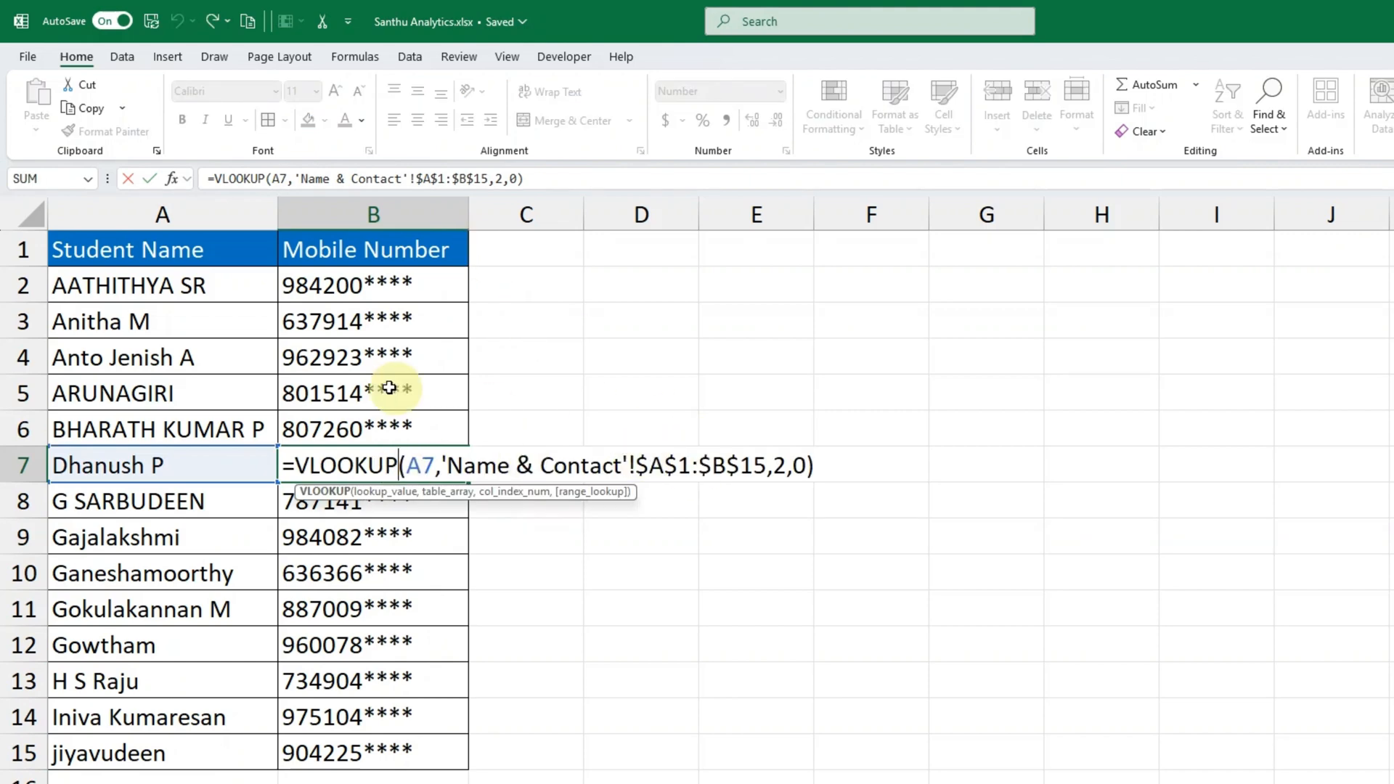
{"action": "key", "text": "Escape"}
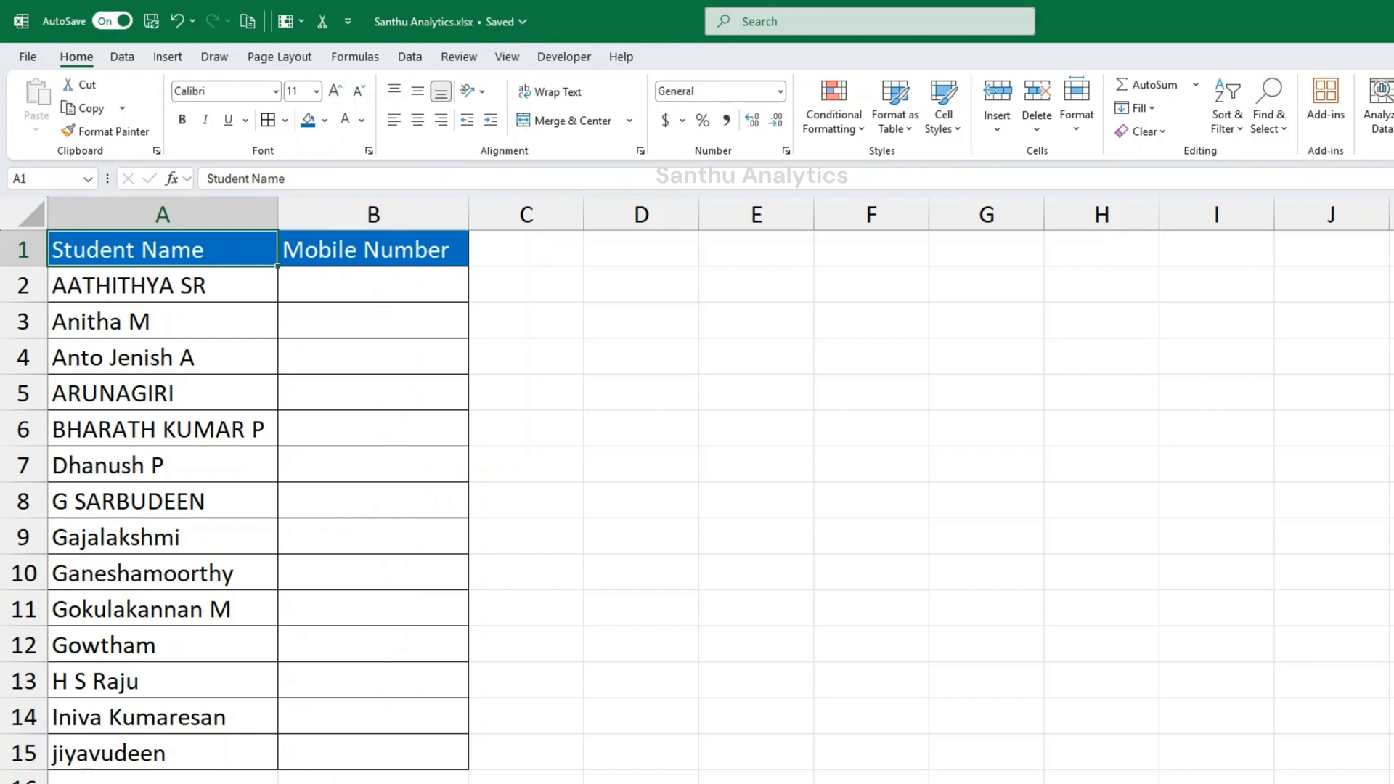
- Begin a VLOOKUP formula in the empty B2 of the different-workbook example, with A2 as the lookup value
{"action": "left_click", "coordinate": [347, 287]}
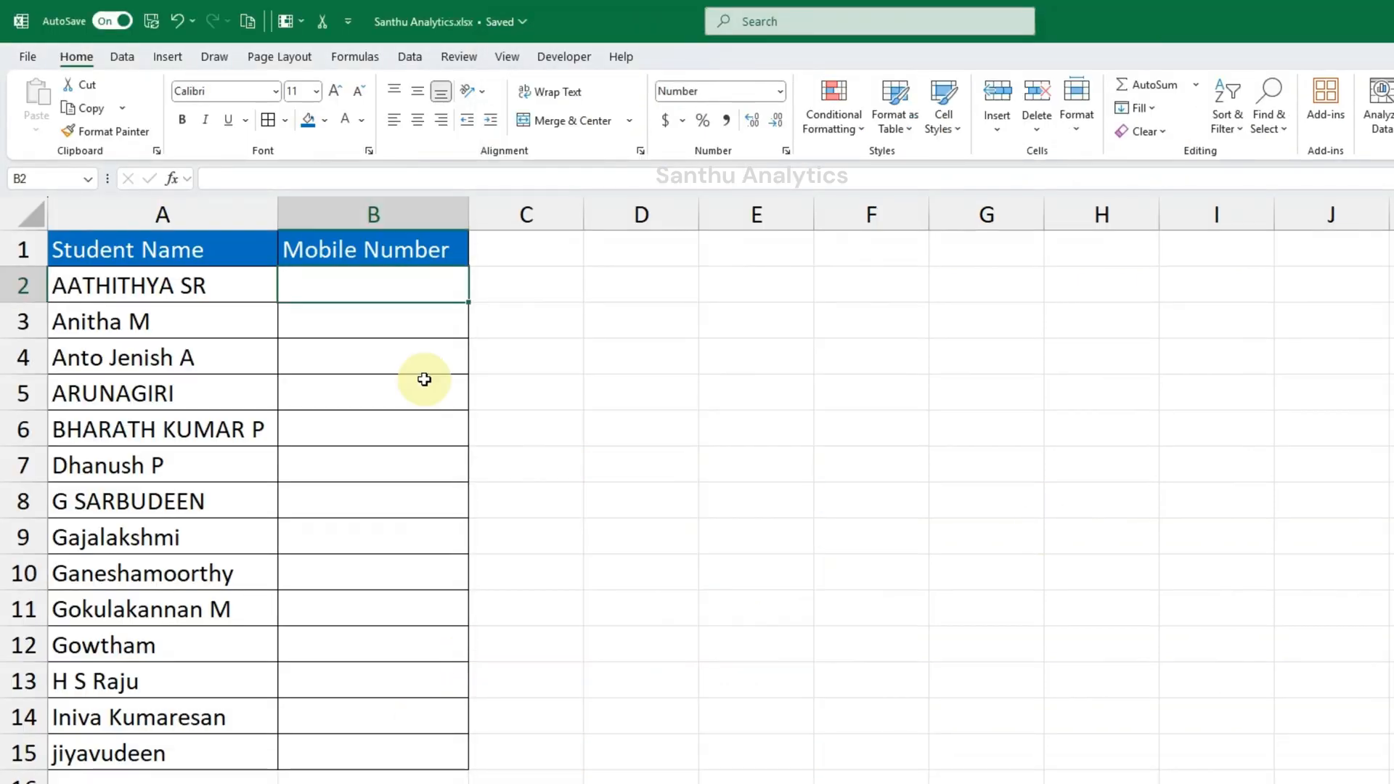
{"action": "type", "text": "=vl"}
{"action": "key", "text": "Tab"}
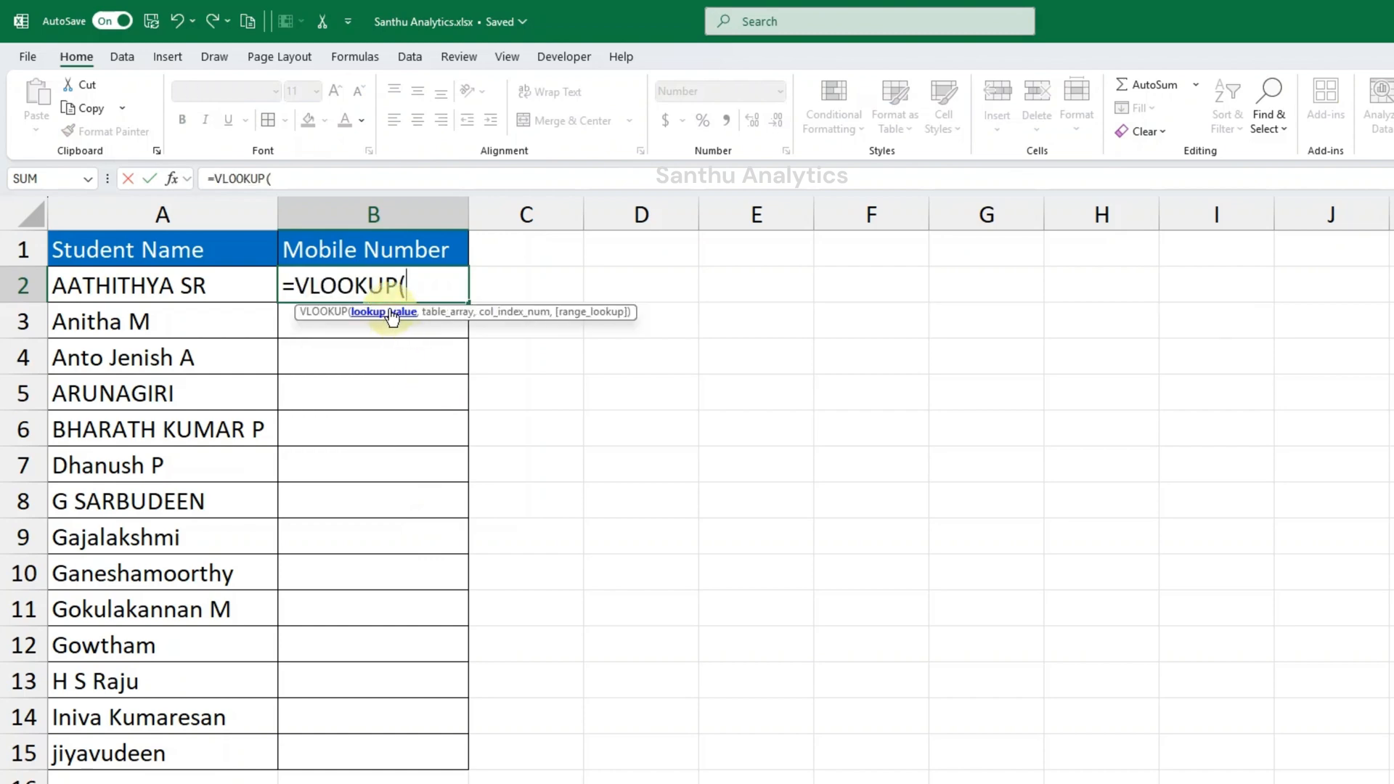
{"action": "left_click", "coordinate": [246, 291]}
{"action": "type", "text": ","}
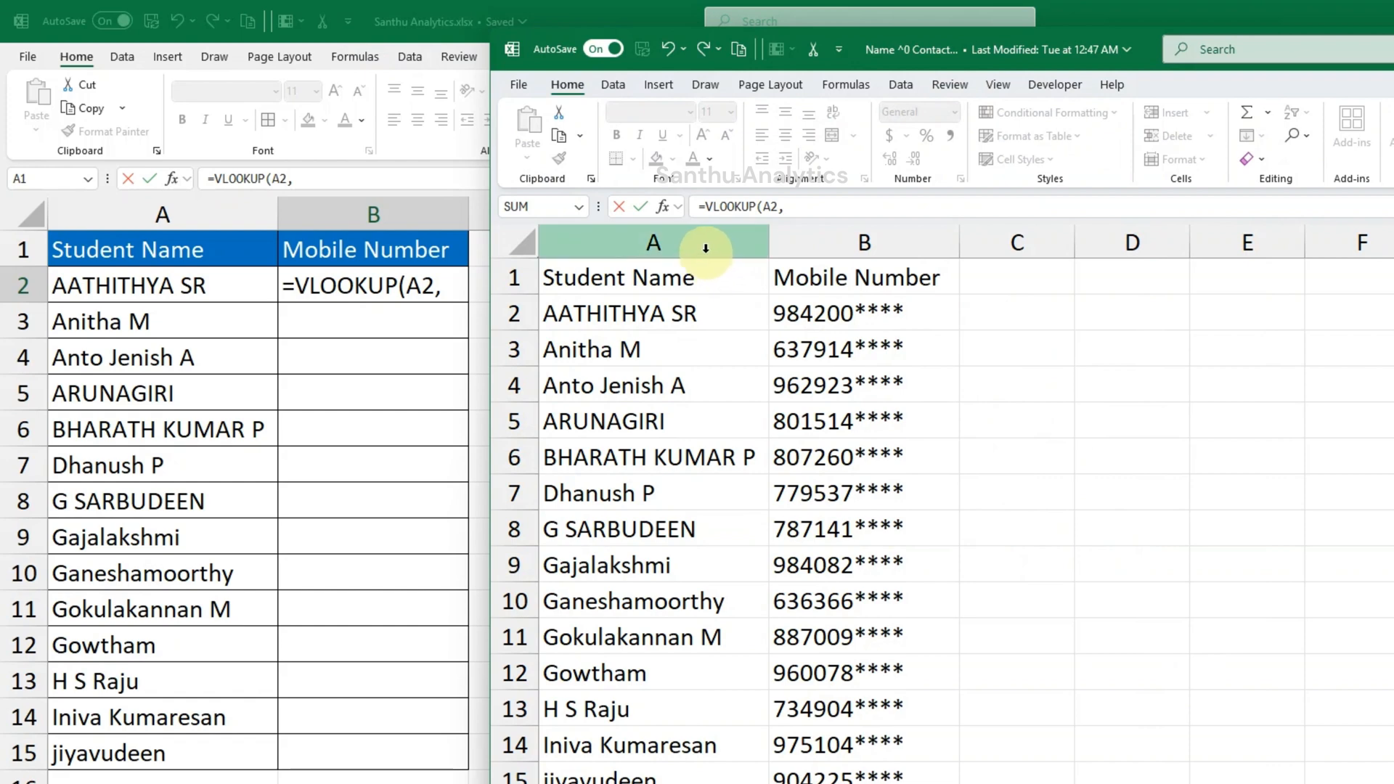
- Use the range $A$1:$B$15 on Sheet1 of the Name ^0 Contact.xlsx workbook as the table array
{"action": "left_click", "coordinate": [706, 248]}
{"action": "left_click", "coordinate": [678, 281]}
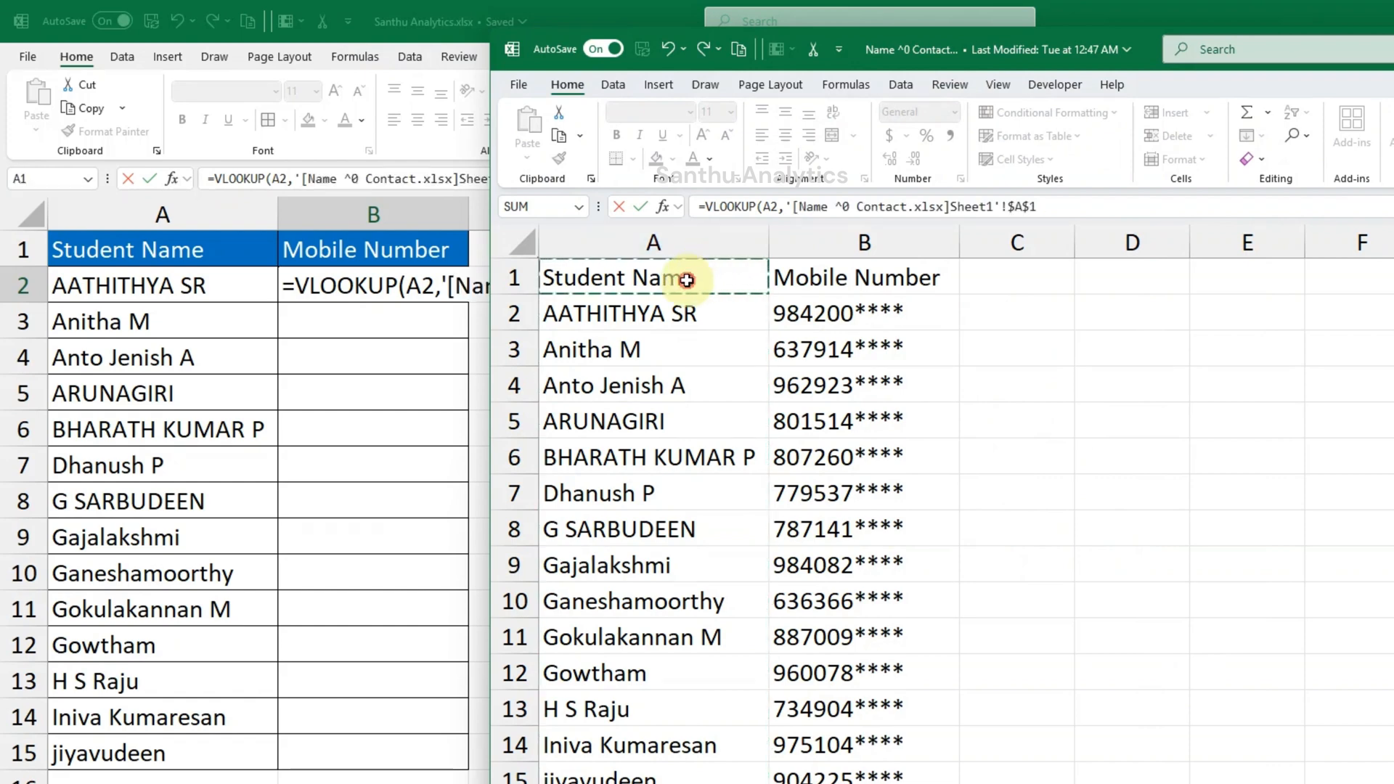
{"action": "left_click", "coordinate": [864, 769], "text": "shift"}
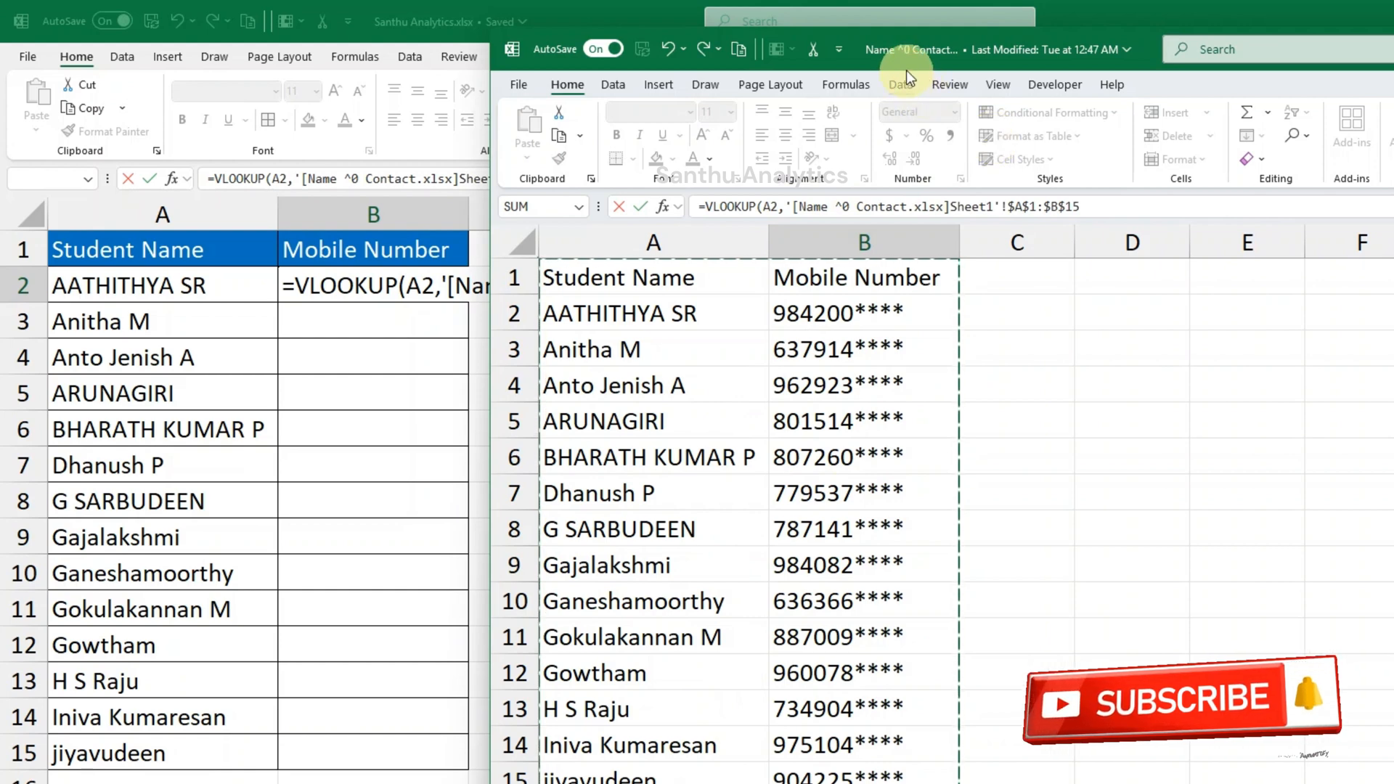
{"action": "left_click", "coordinate": [1089, 207]}
- Complete the cross-workbook VLOOKUP with column index 2 and exact match 0, and enter it in B2
{"action": "type", "text": ","}
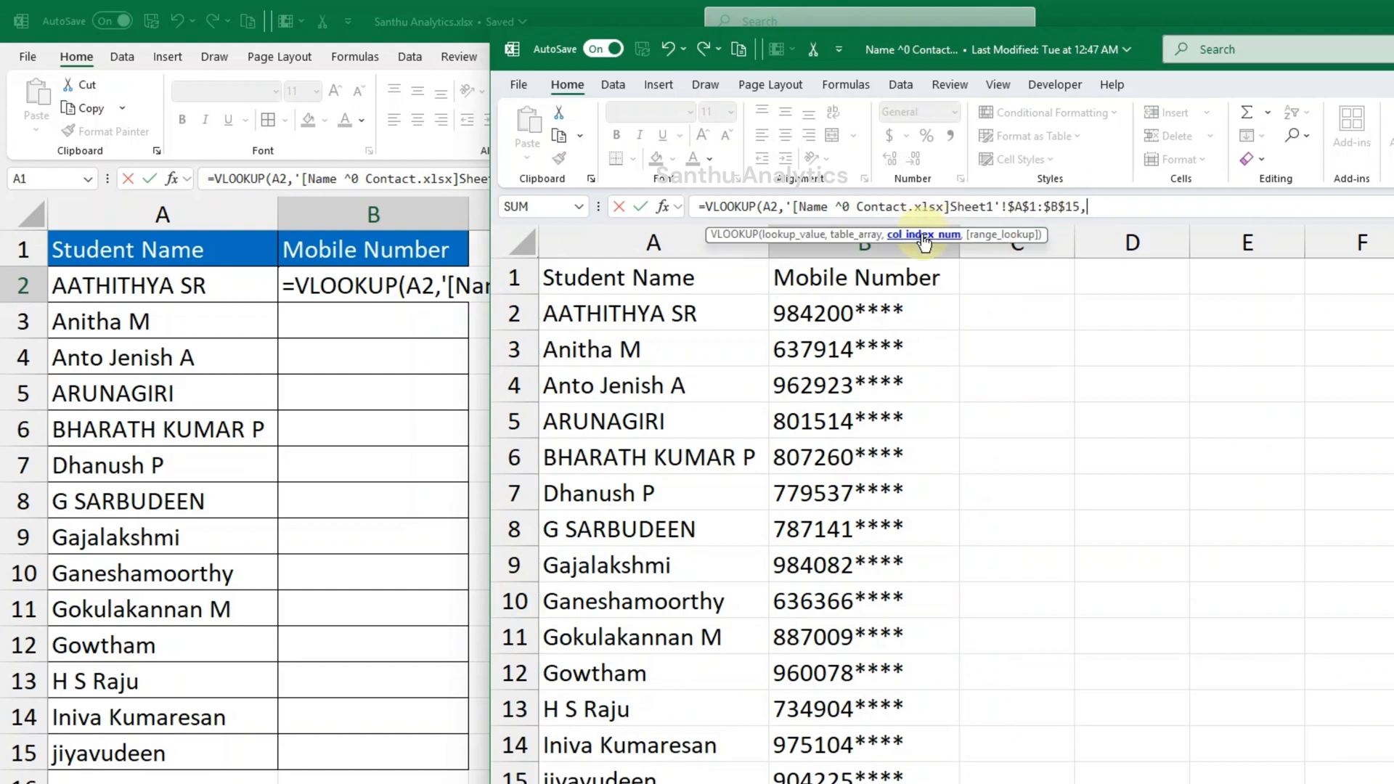
{"action": "type", "text": "2,0"}
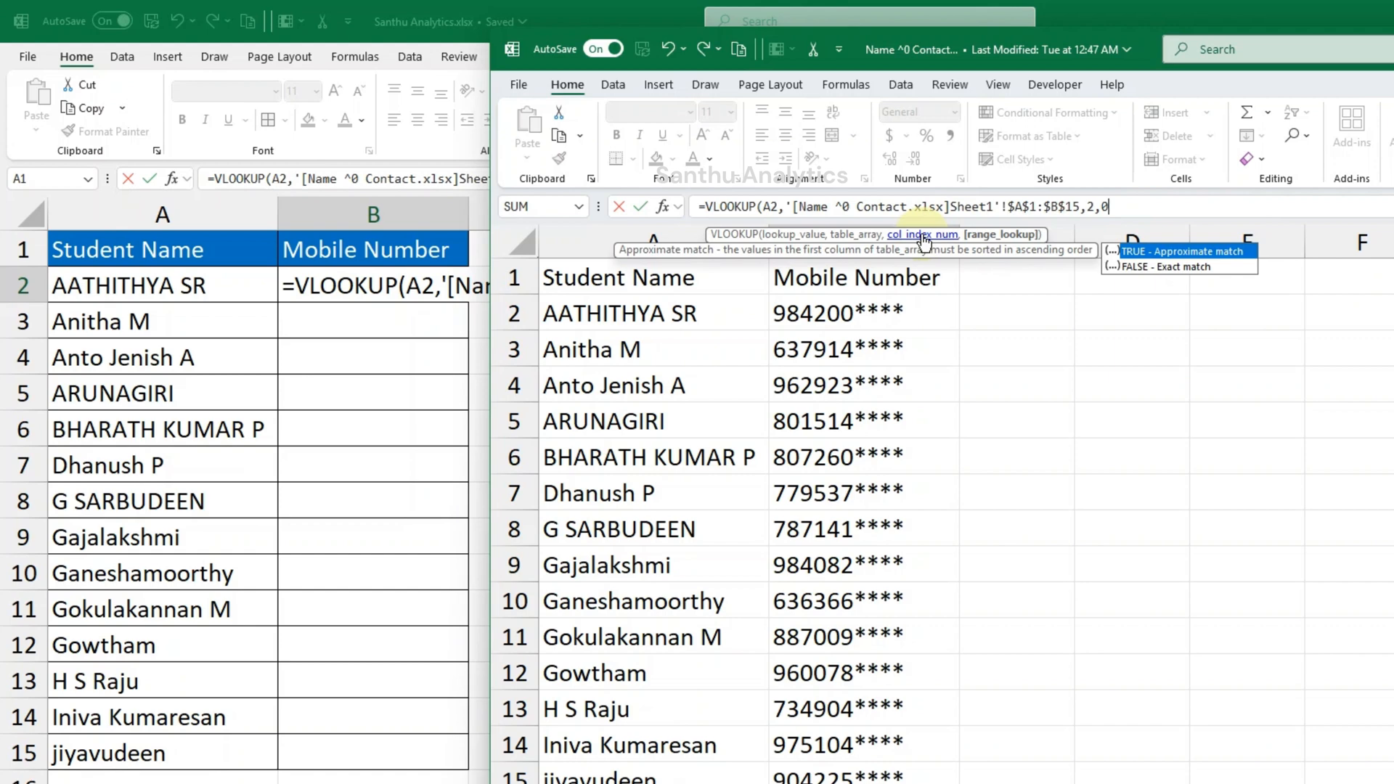
{"action": "type", "text": ")"}
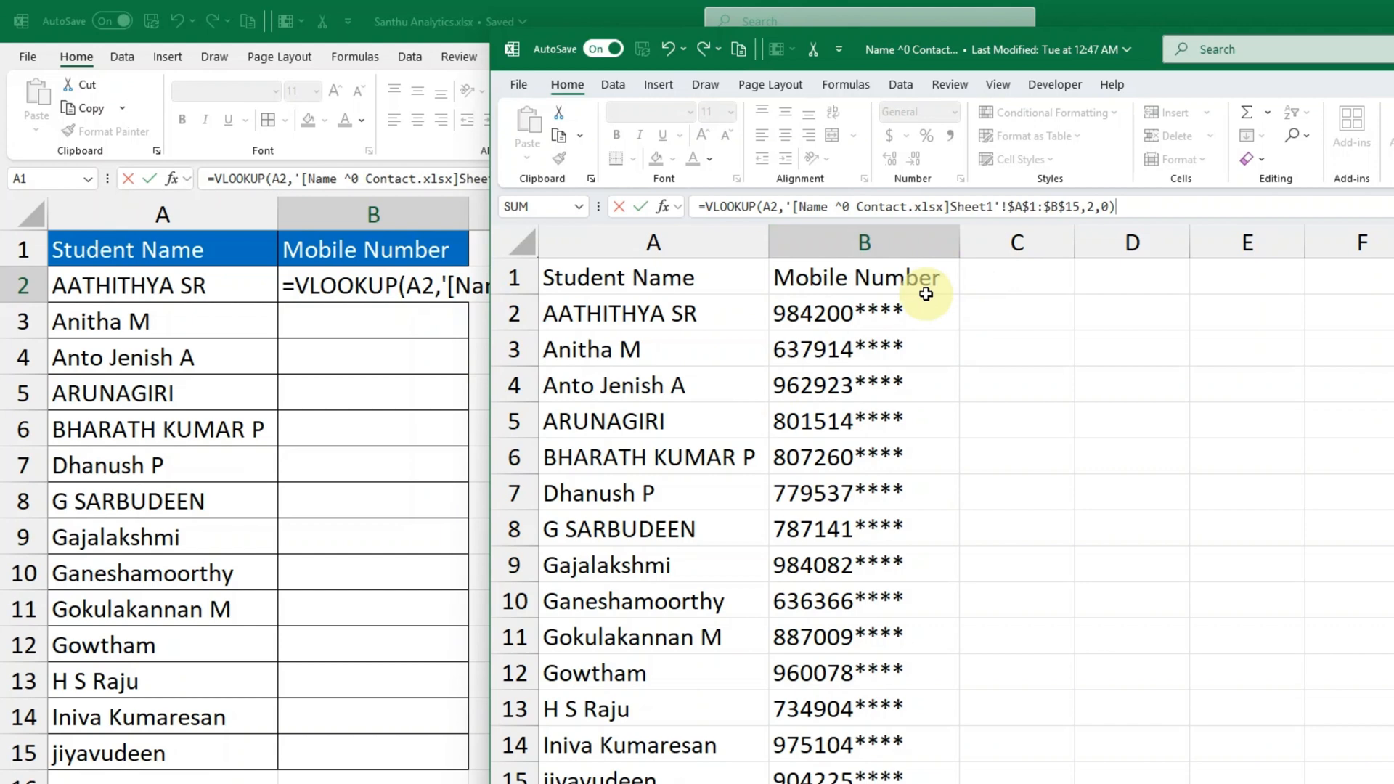
{"action": "key", "text": "Return"}
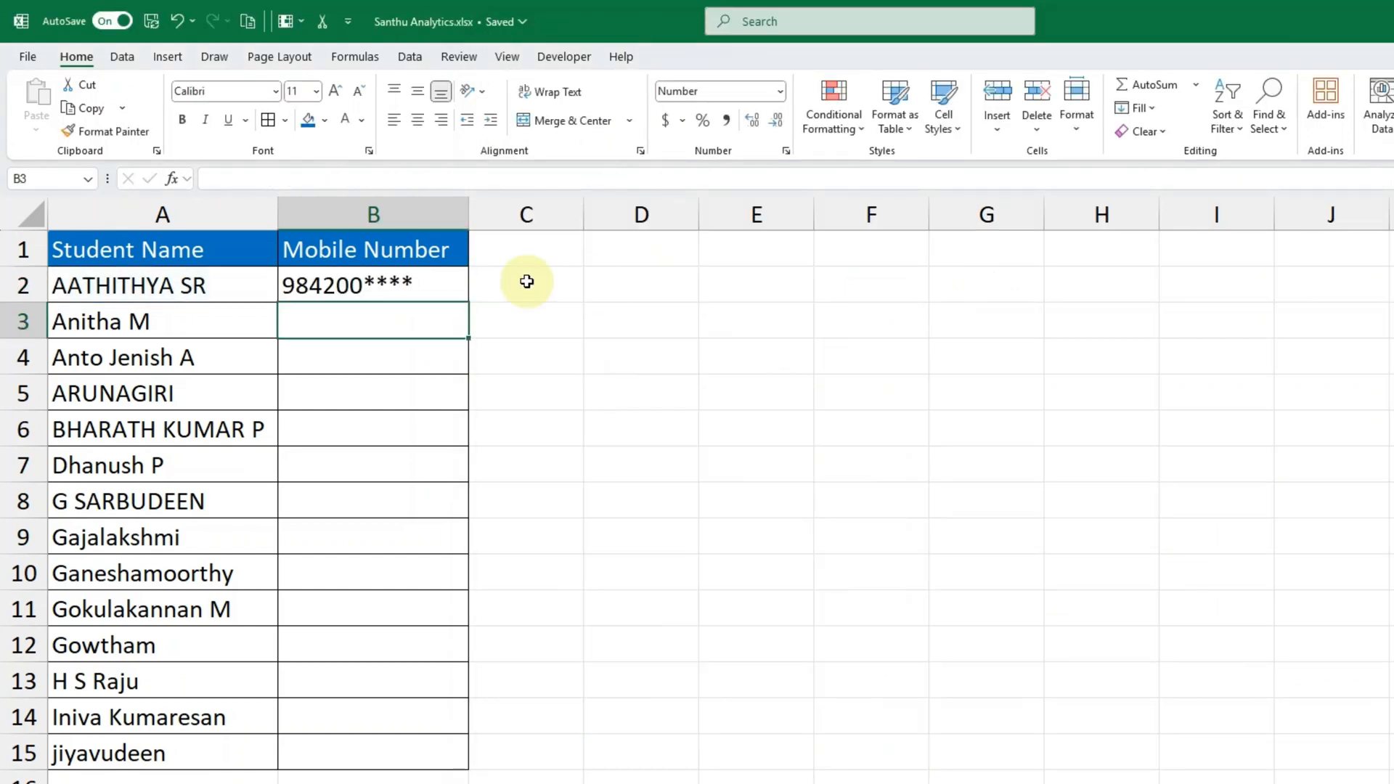
- Fill the cross-workbook VLOOKUP from B2 down to B15 and check the copied formula in B10
{"action": "left_click", "coordinate": [401, 286]}
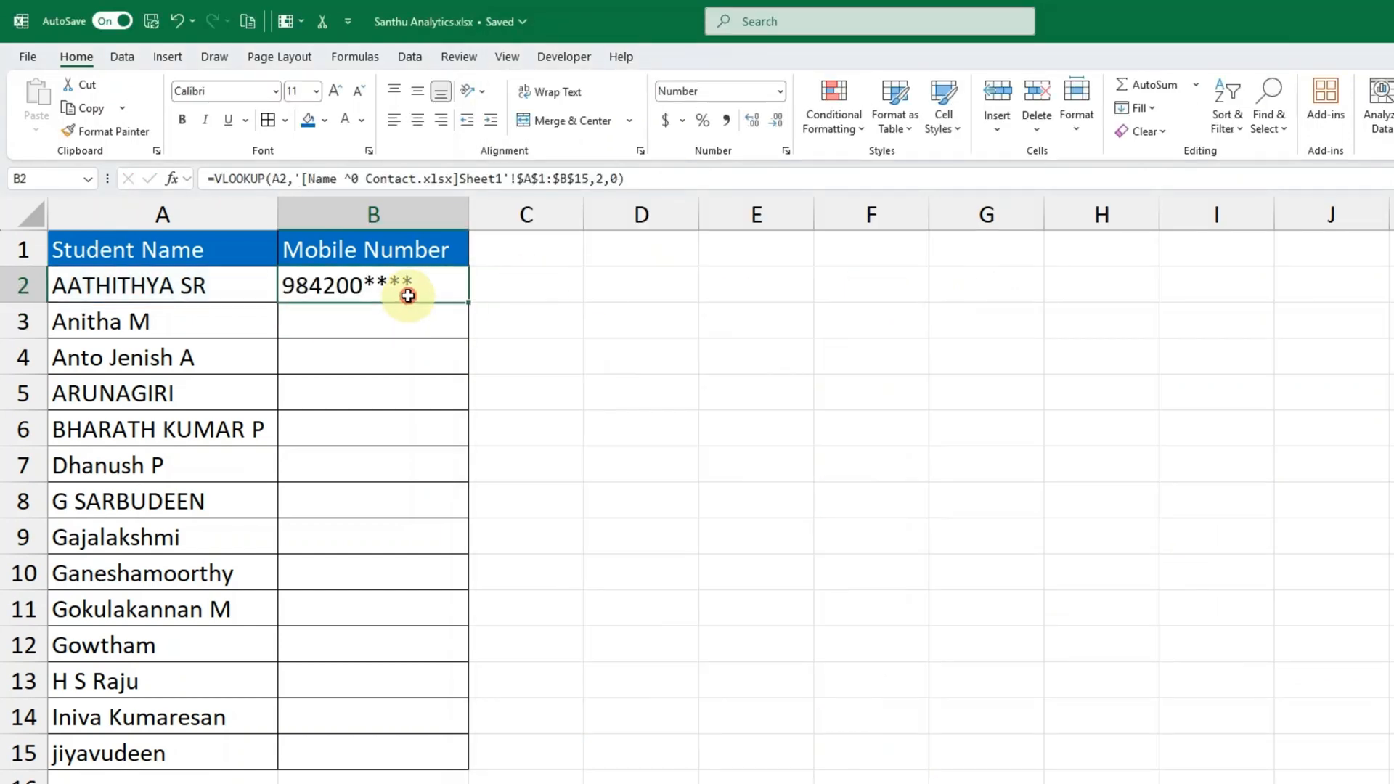
{"action": "double_click", "coordinate": [469, 303]}
{"action": "double_click", "coordinate": [443, 560]}
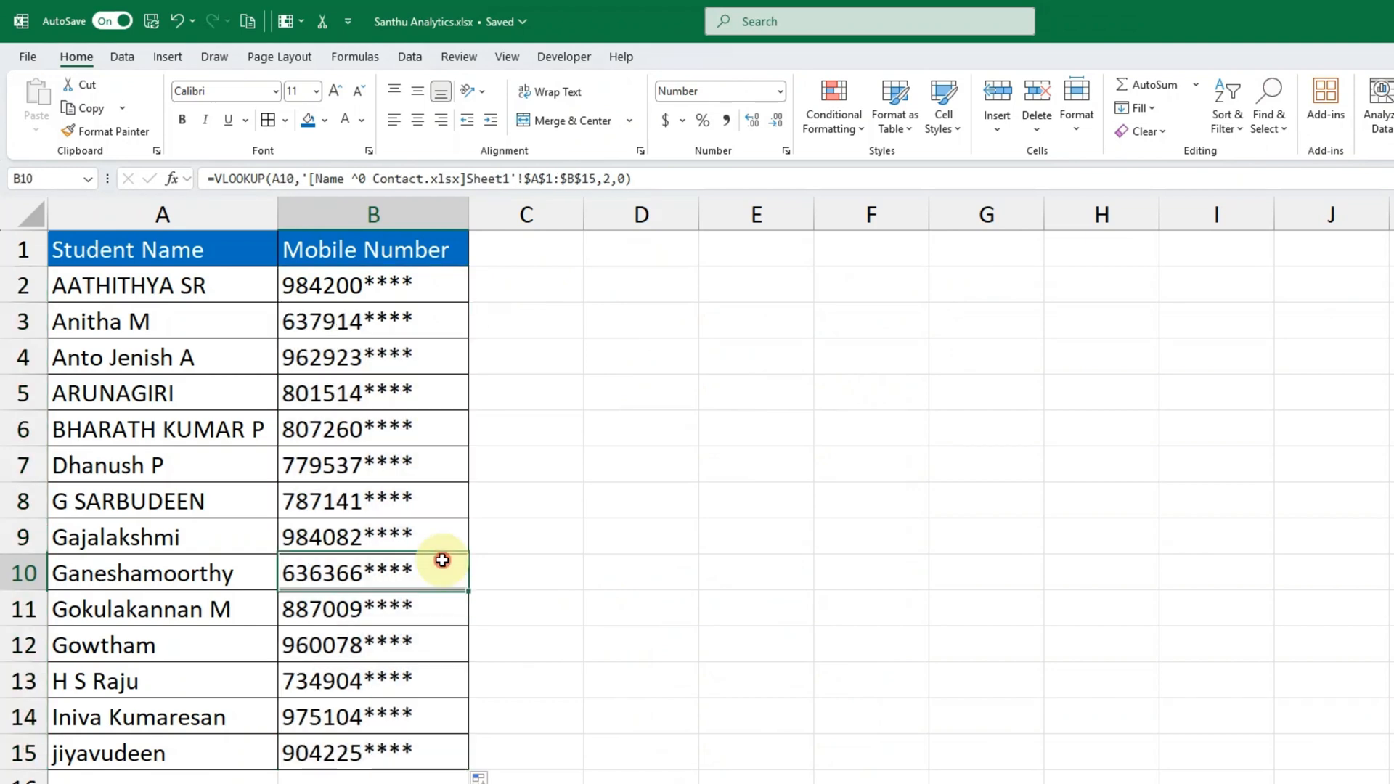
{"action": "key", "text": "Escape"}
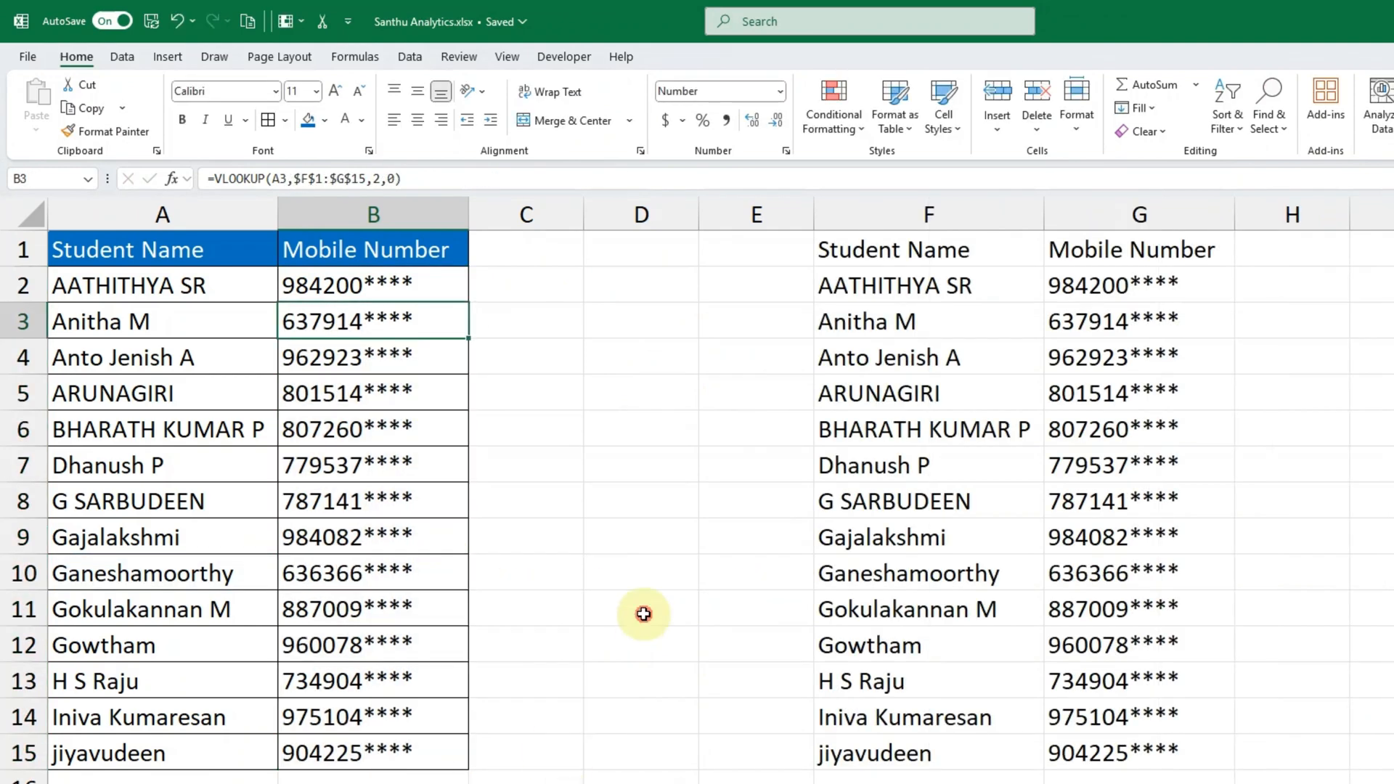
{"action": "left_click", "coordinate": [644, 614]}
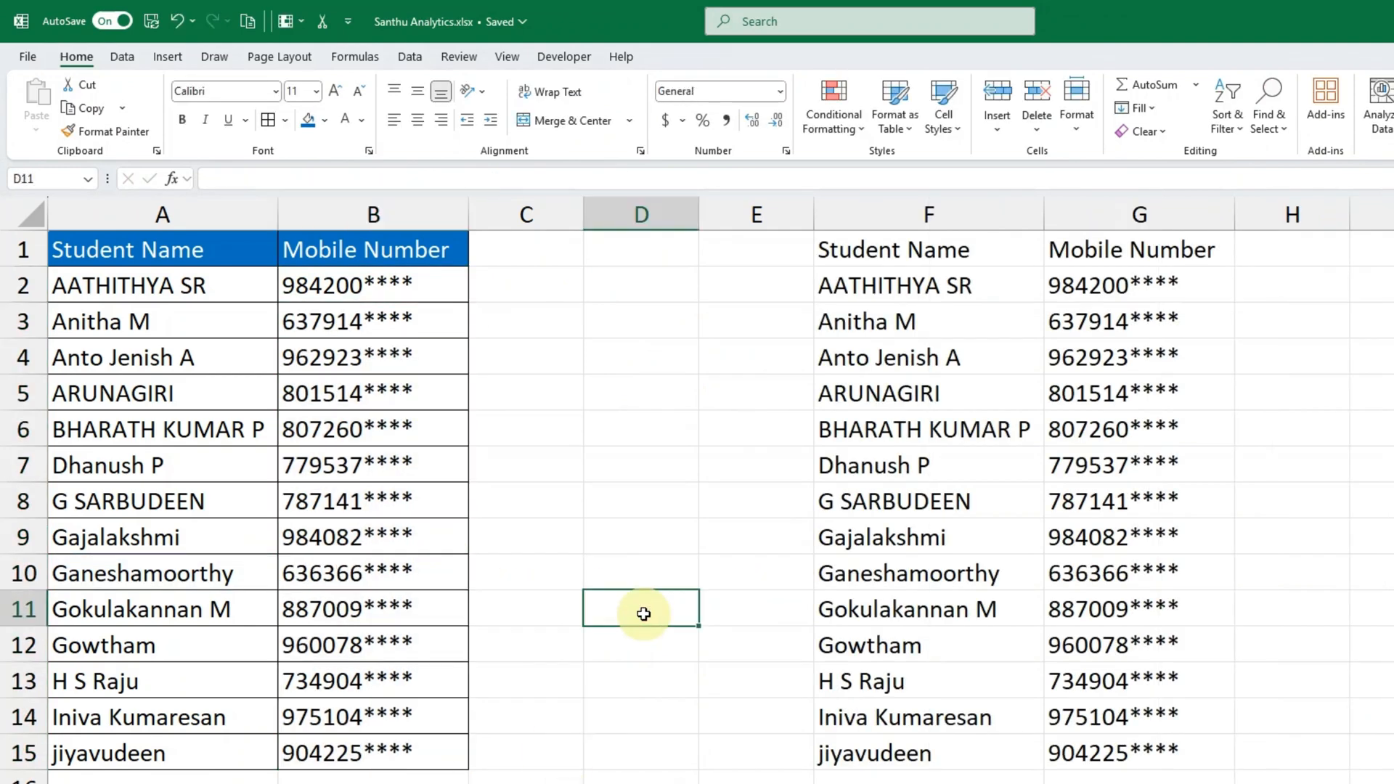